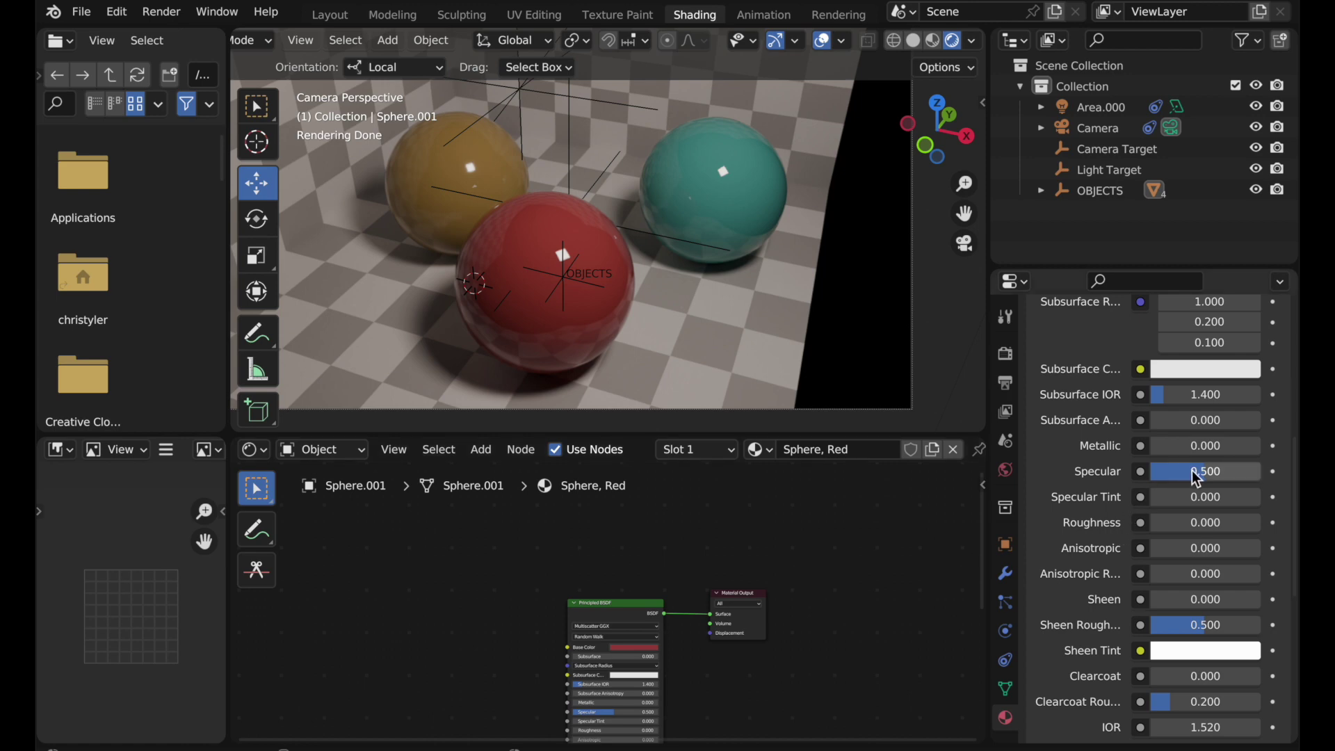
Lower the Specular value of the red sphere's material, then restore it to 0.5.
left_click_drag(1207, 473, 1166, 473)
left_click(559, 338)
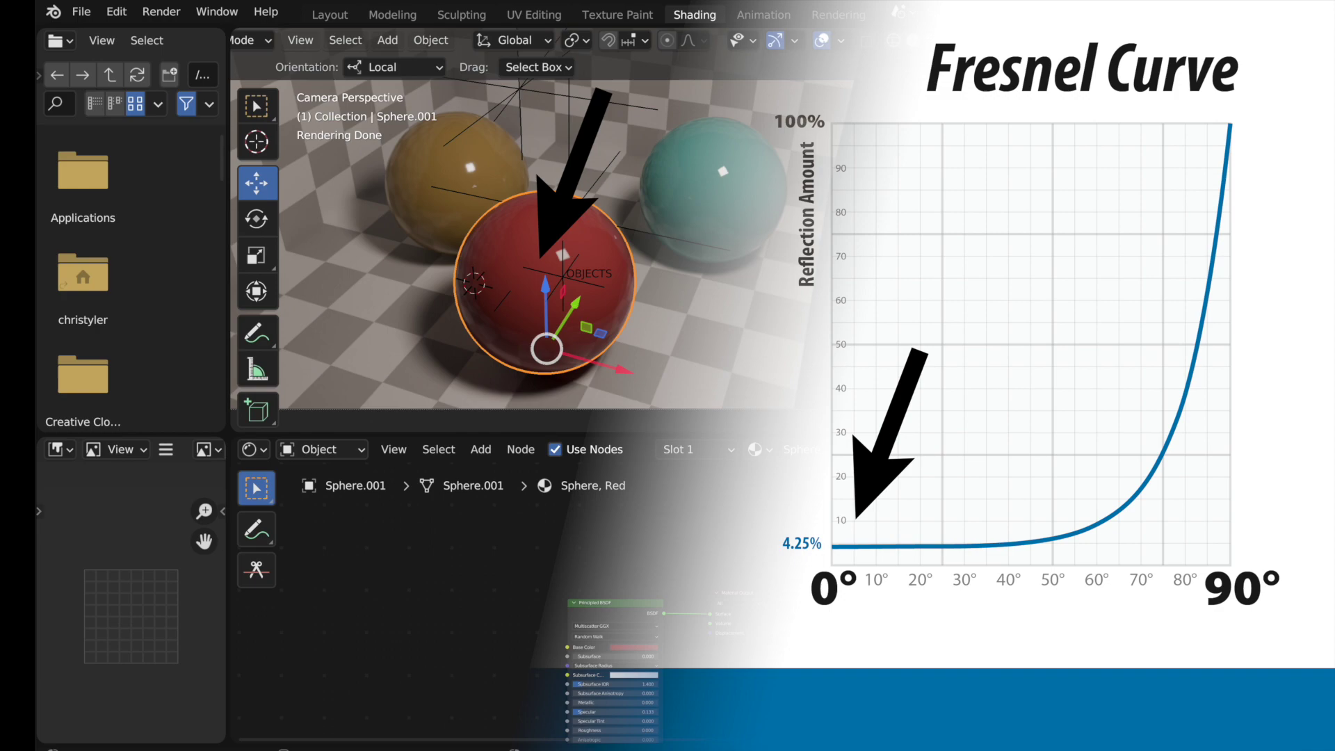
type("0.5")
key("Return")
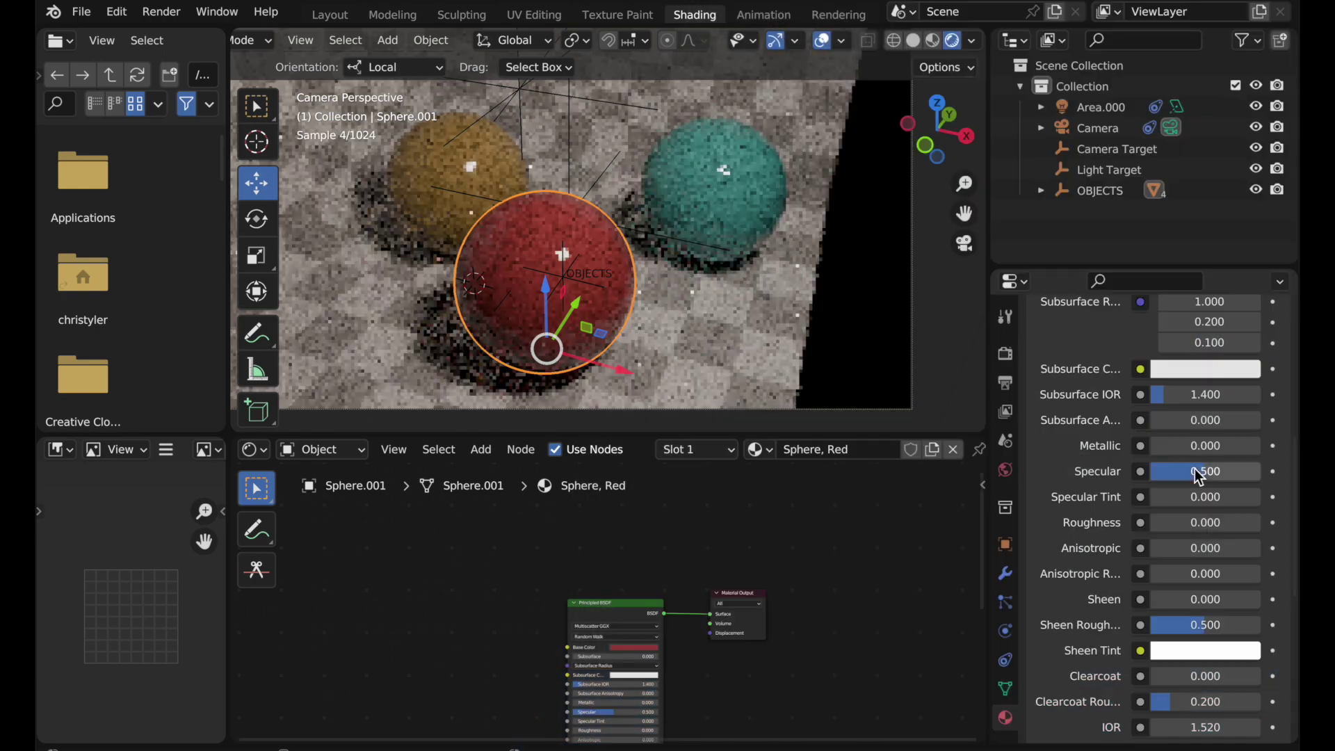
Set the IOR of the red sphere's material to 1.1.
left_click(1227, 727)
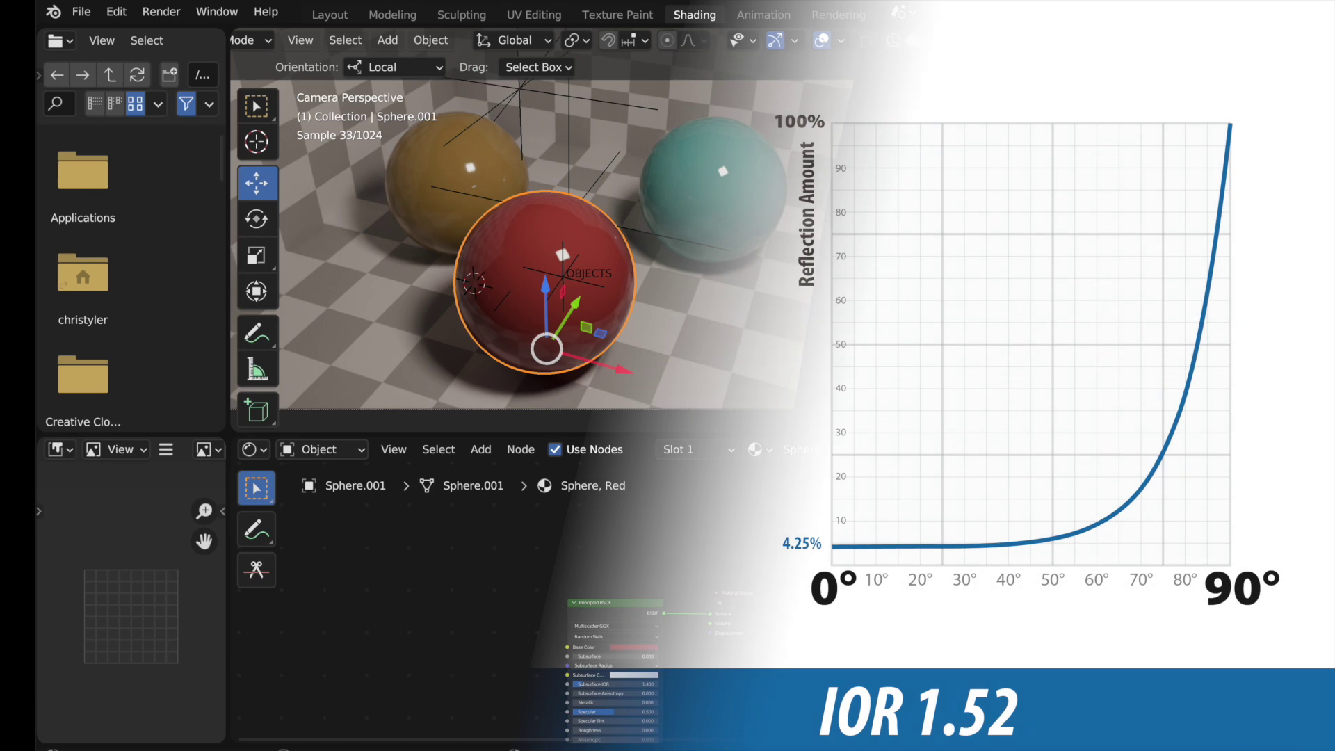
type("1.1")
key("Return")
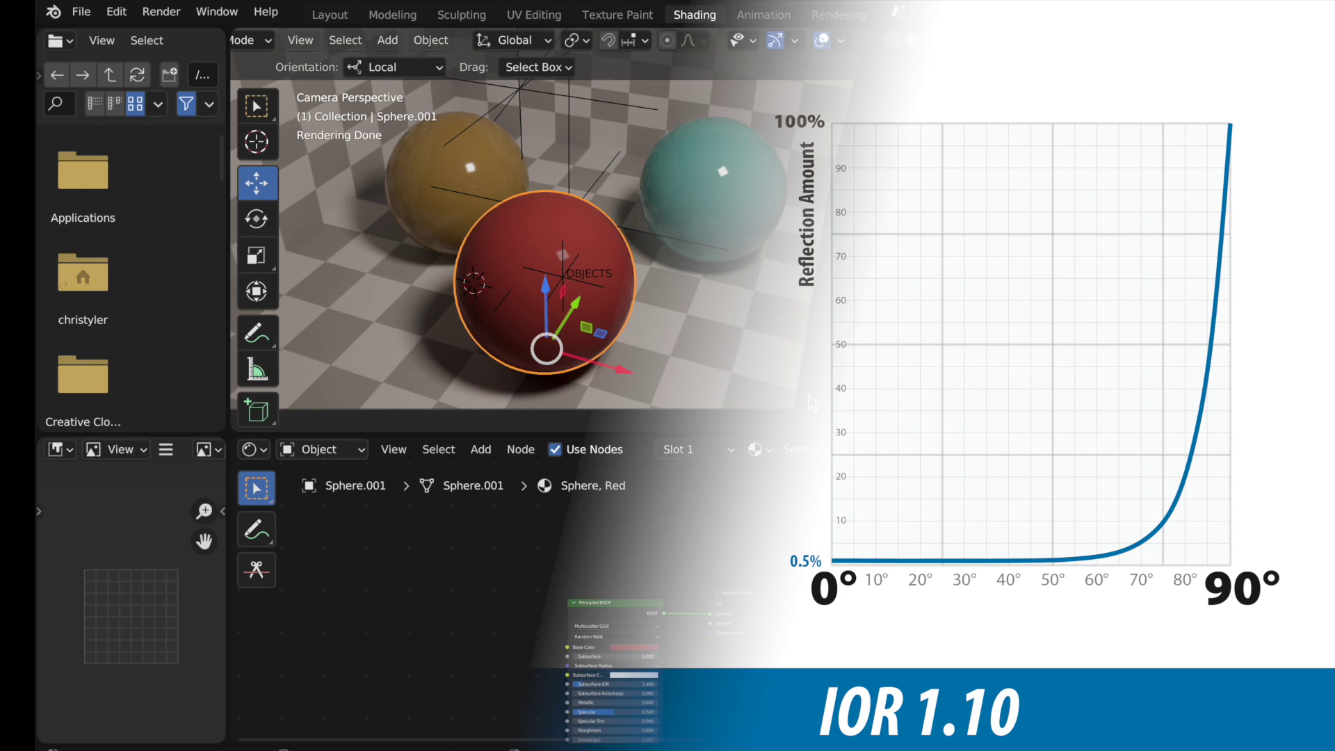
left_click(851, 370)
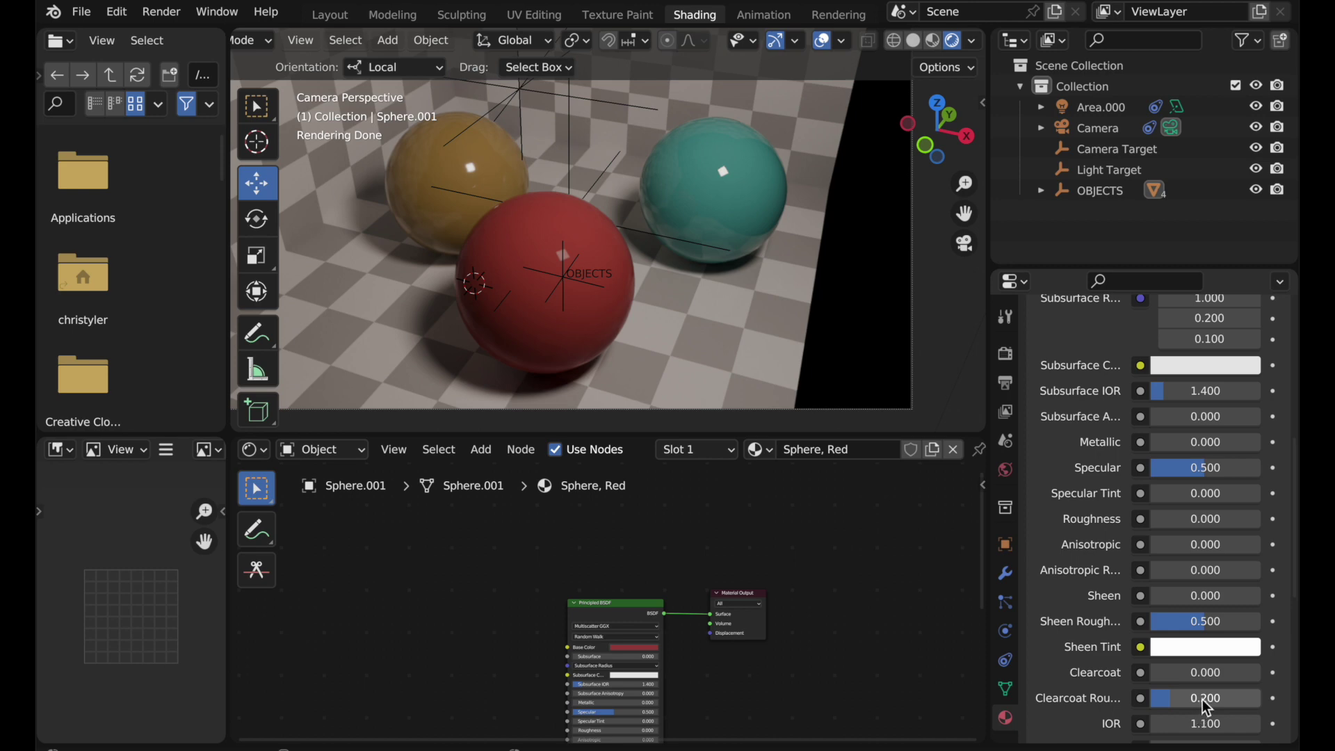
Restore the IOR of the red sphere's material to 1.52.
left_click(1210, 724)
type("1.52")
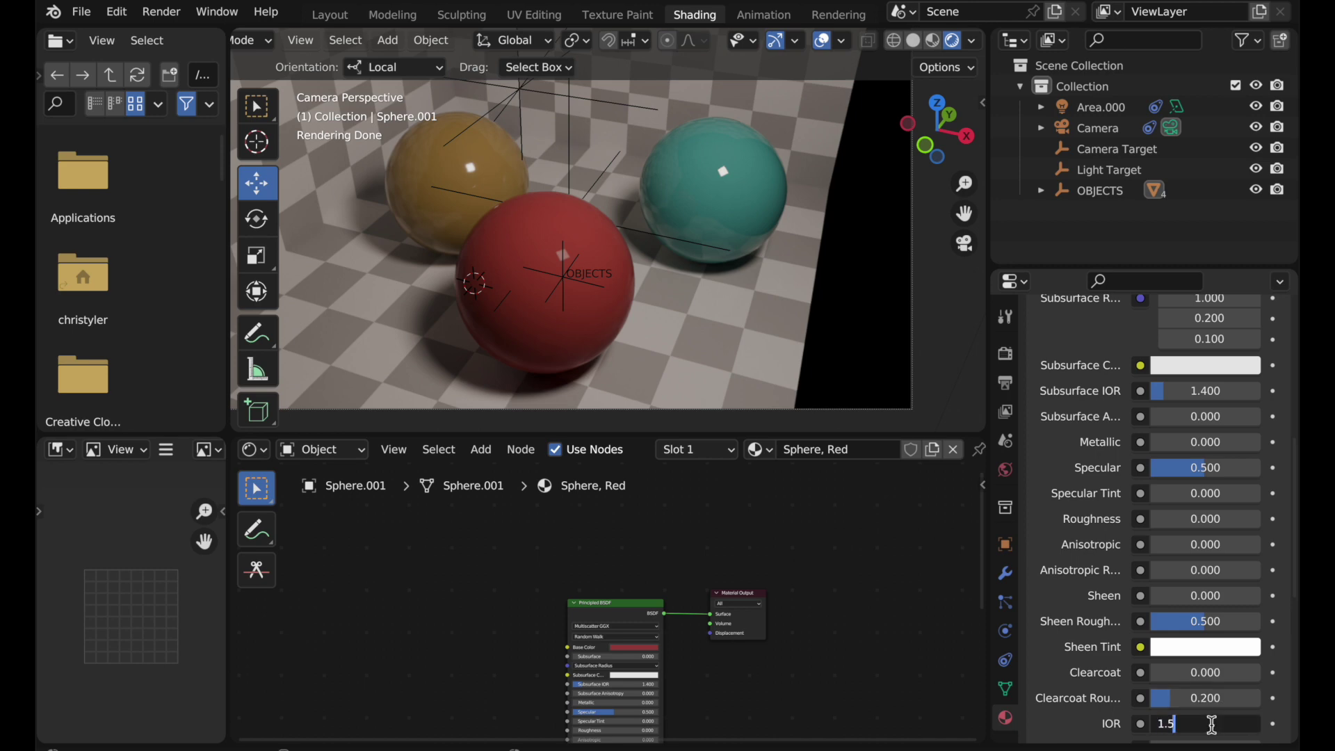
key("Return")
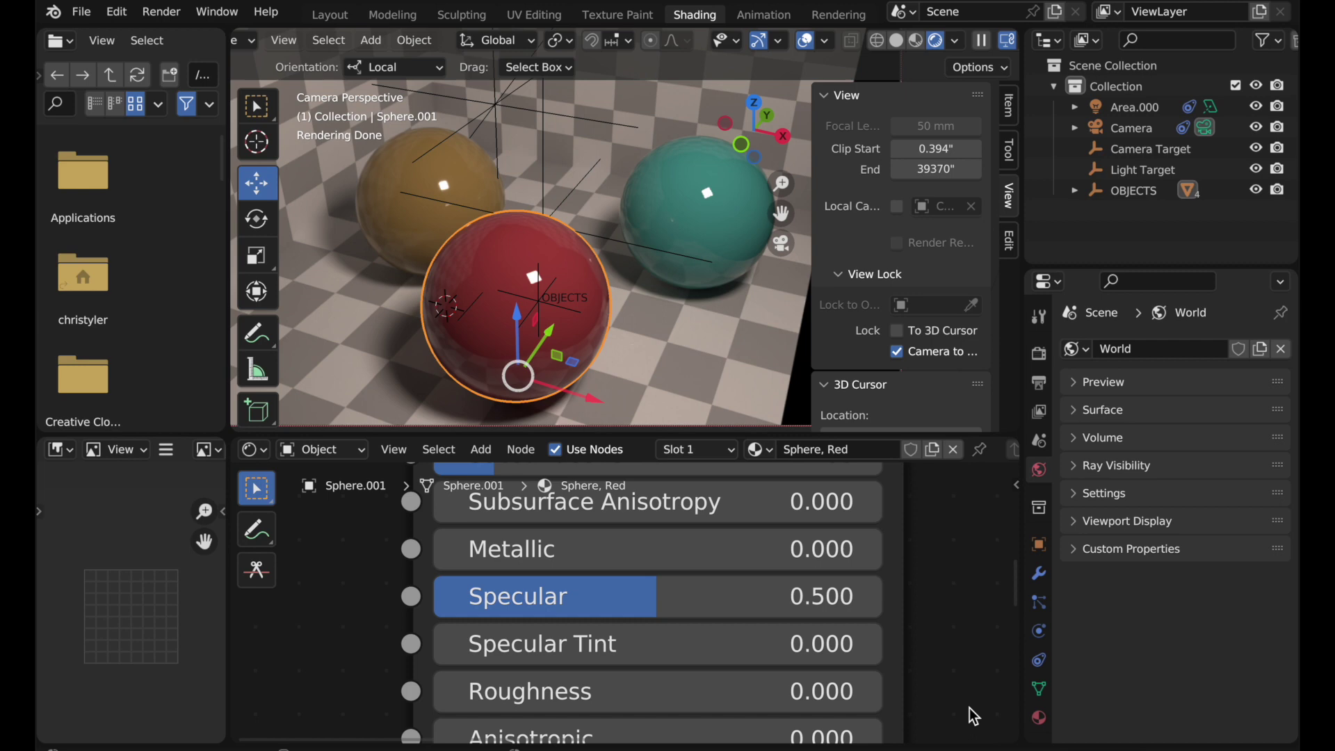
Add an RGB input node in the empty space beside the red material's Principled BSDF node.
scroll(969, 708, "down", 10)
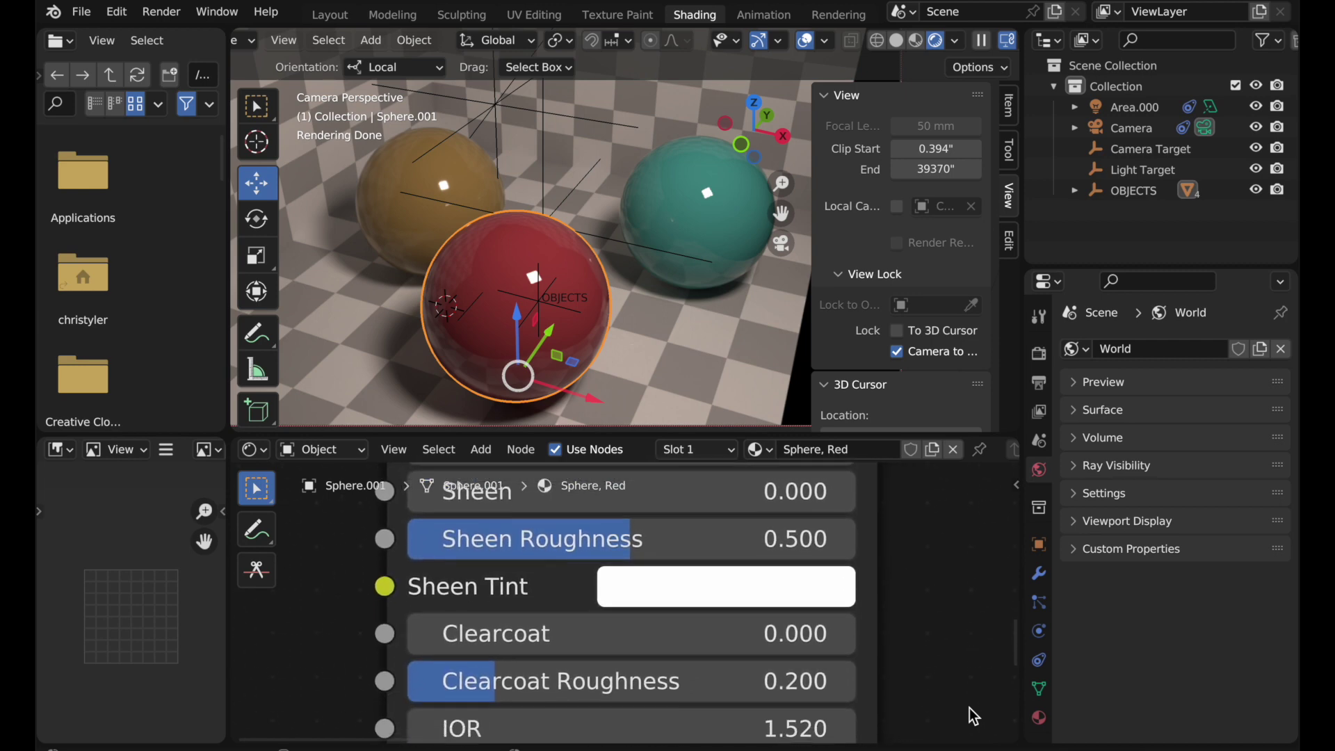
scroll(897, 709, "down", 1)
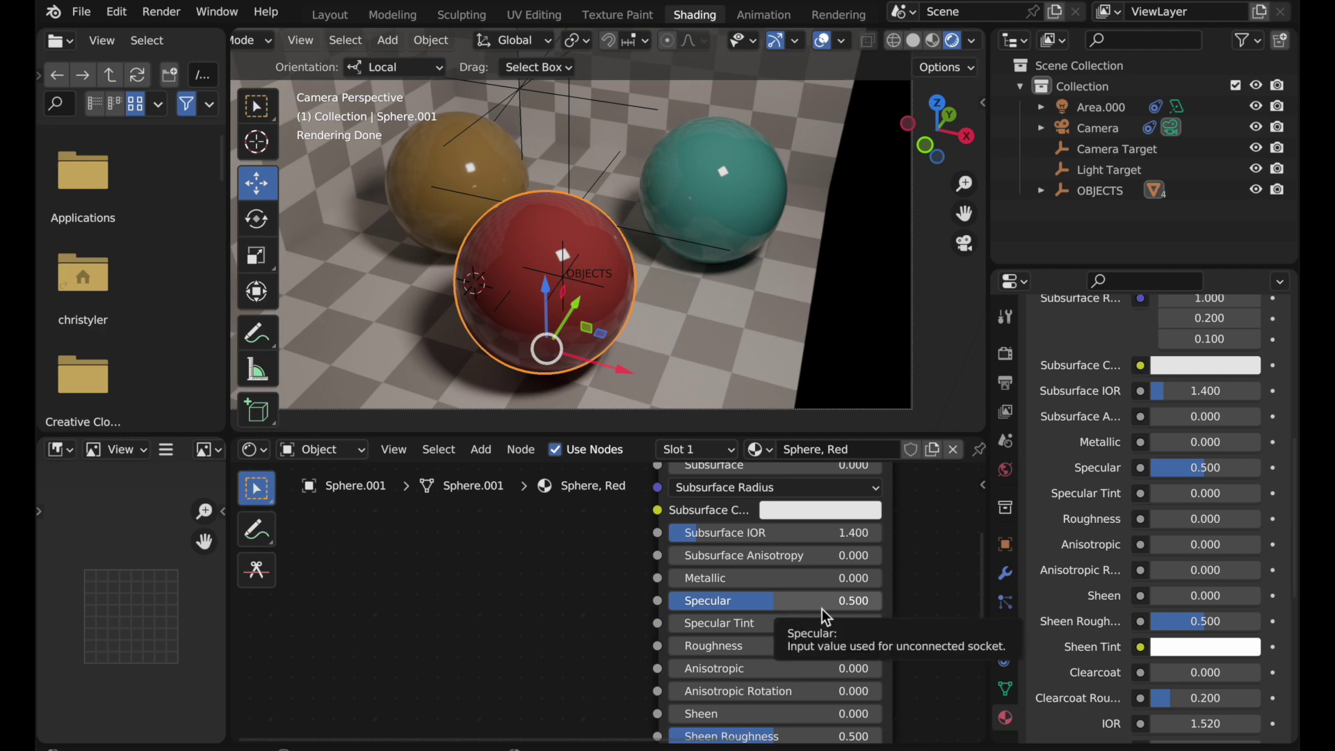
scroll(924, 630, "down", 3)
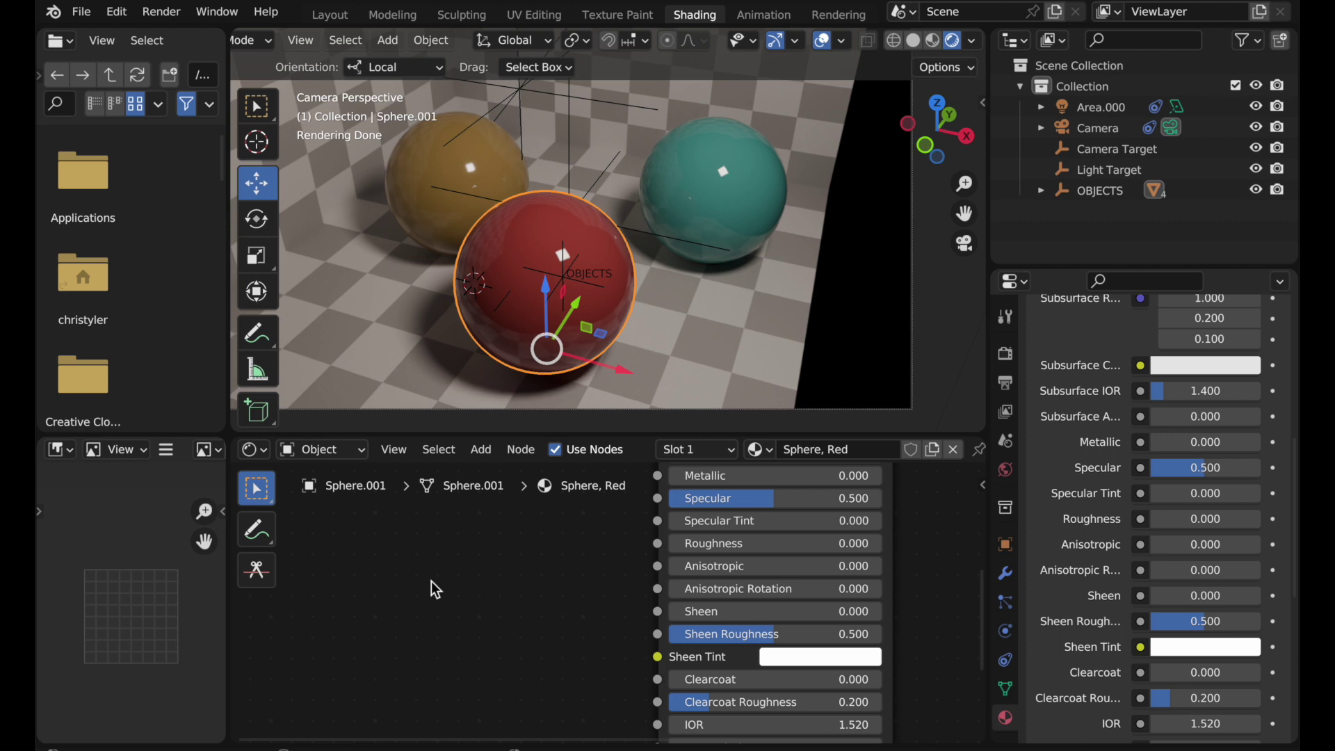
middle_click_drag(438, 593, 437, 632)
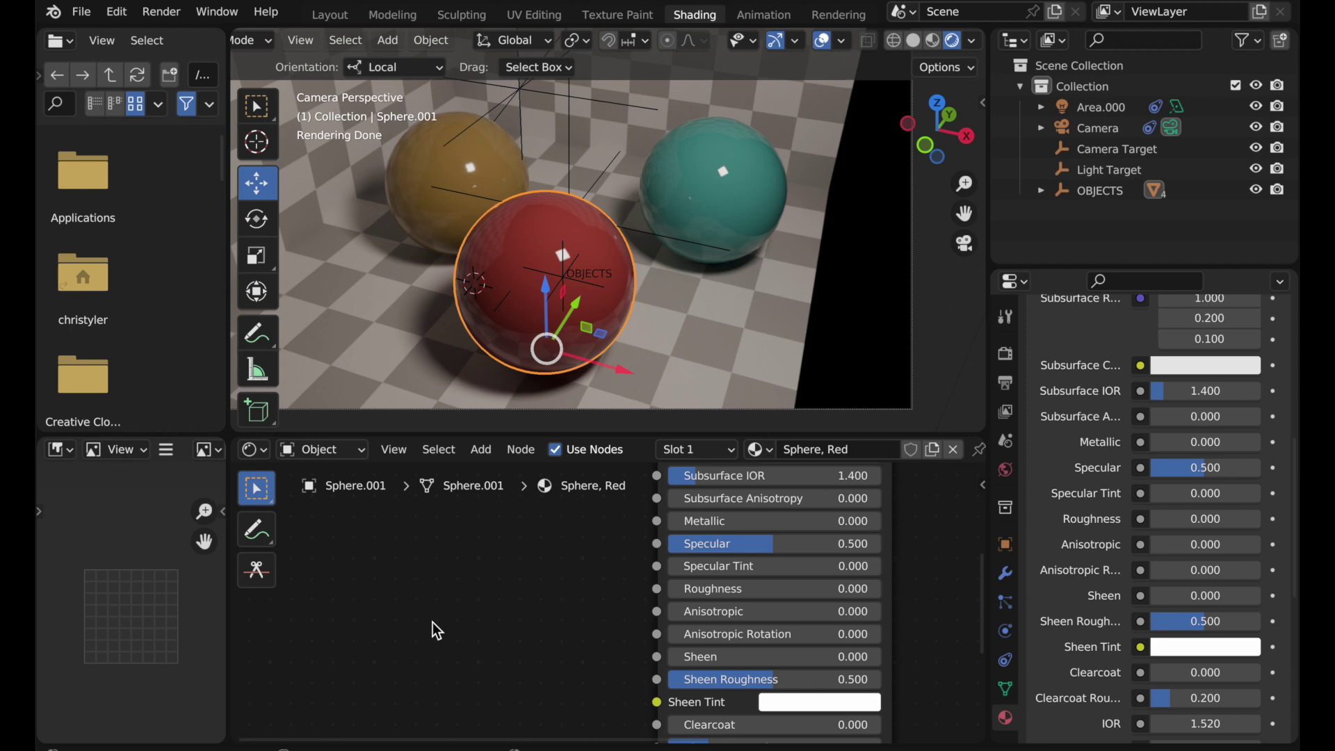
key("shift+a")
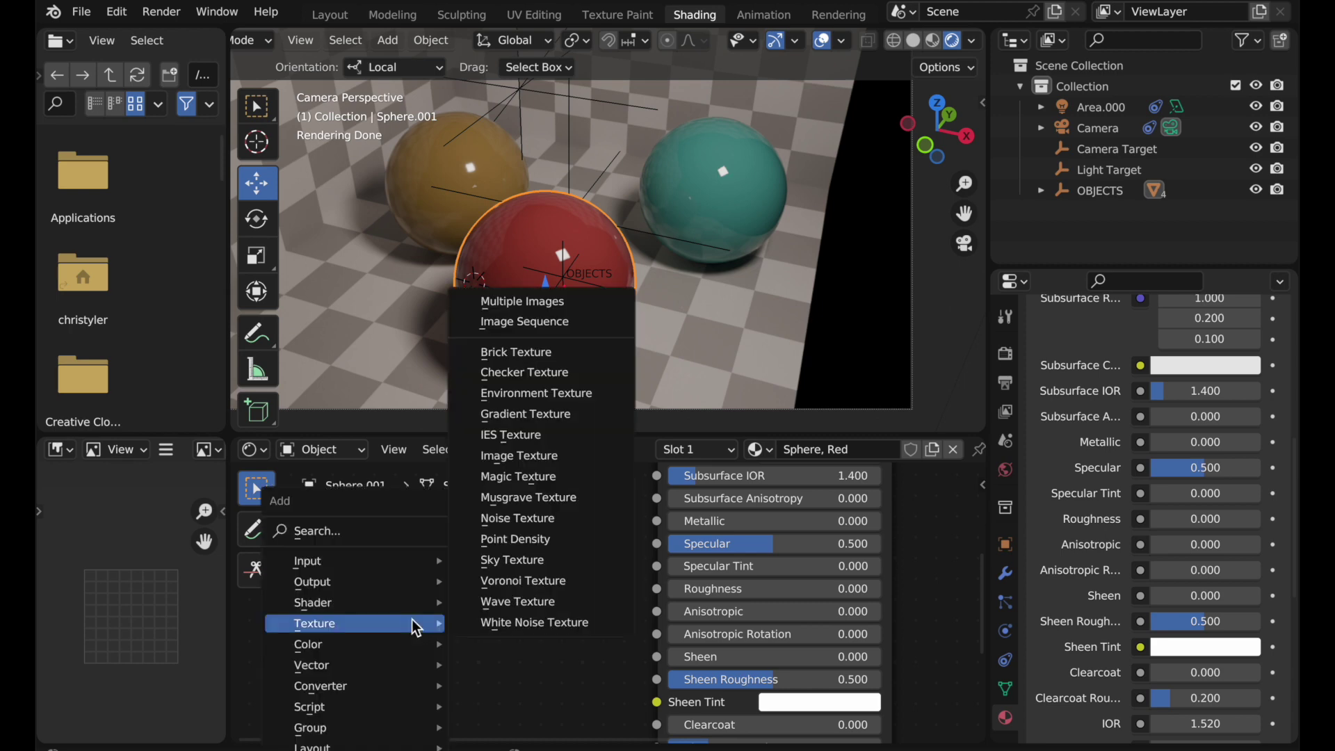
mouse_move(404, 569)
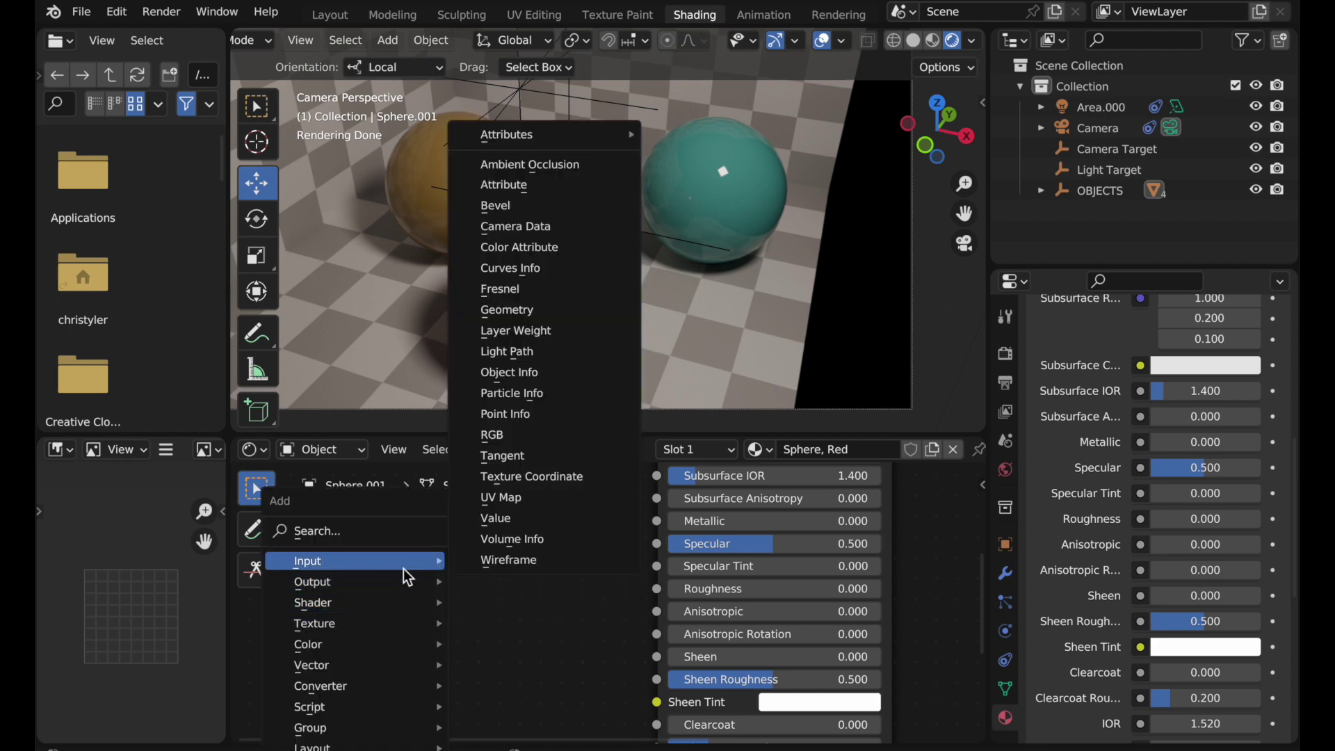
left_click(506, 438)
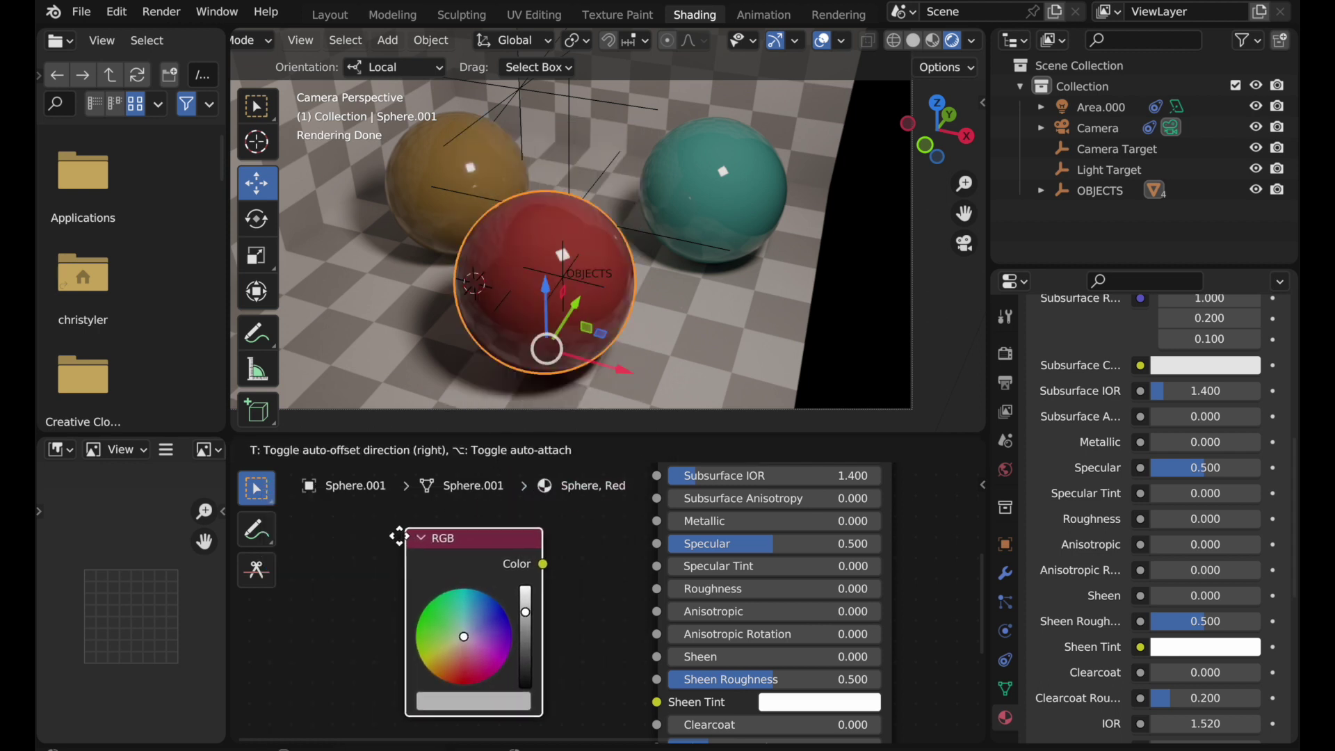
left_click(388, 529)
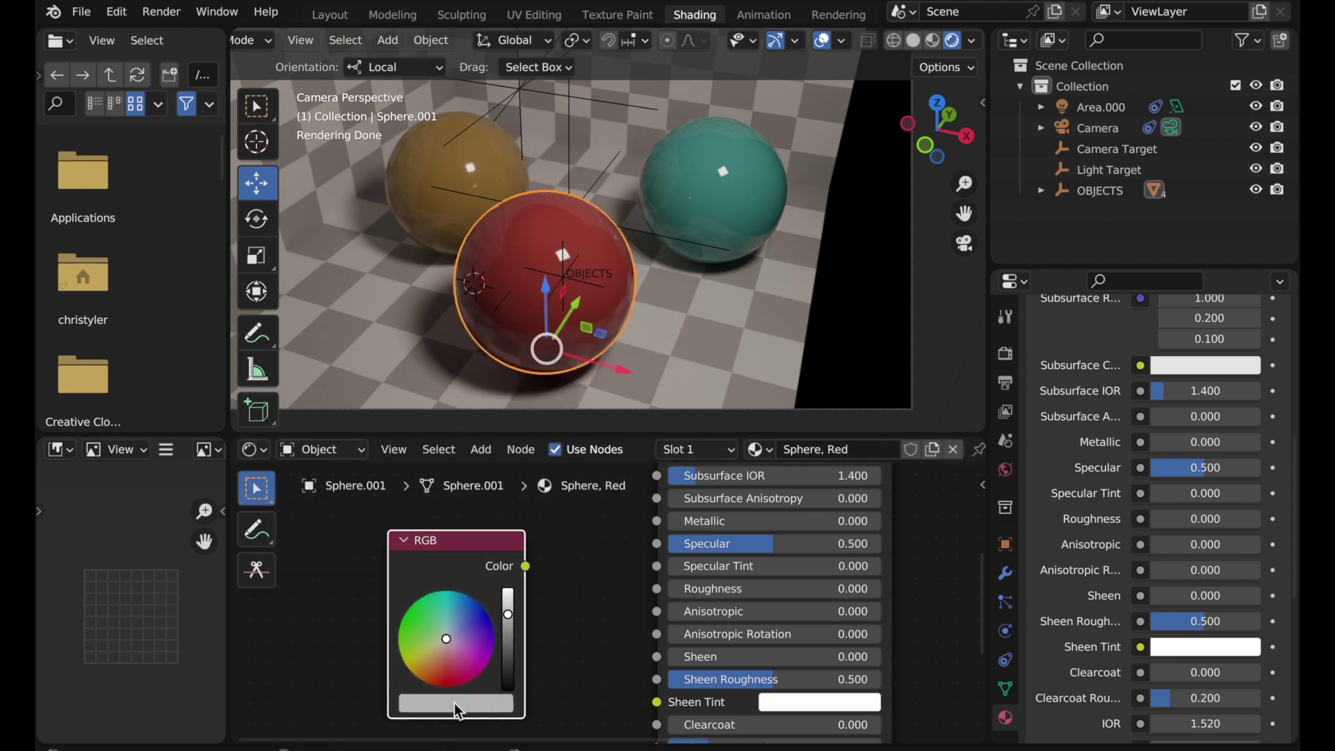
Inspect the RGB node's colour in Hex mode, then switch the colour display back to HSV.
left_click(433, 703)
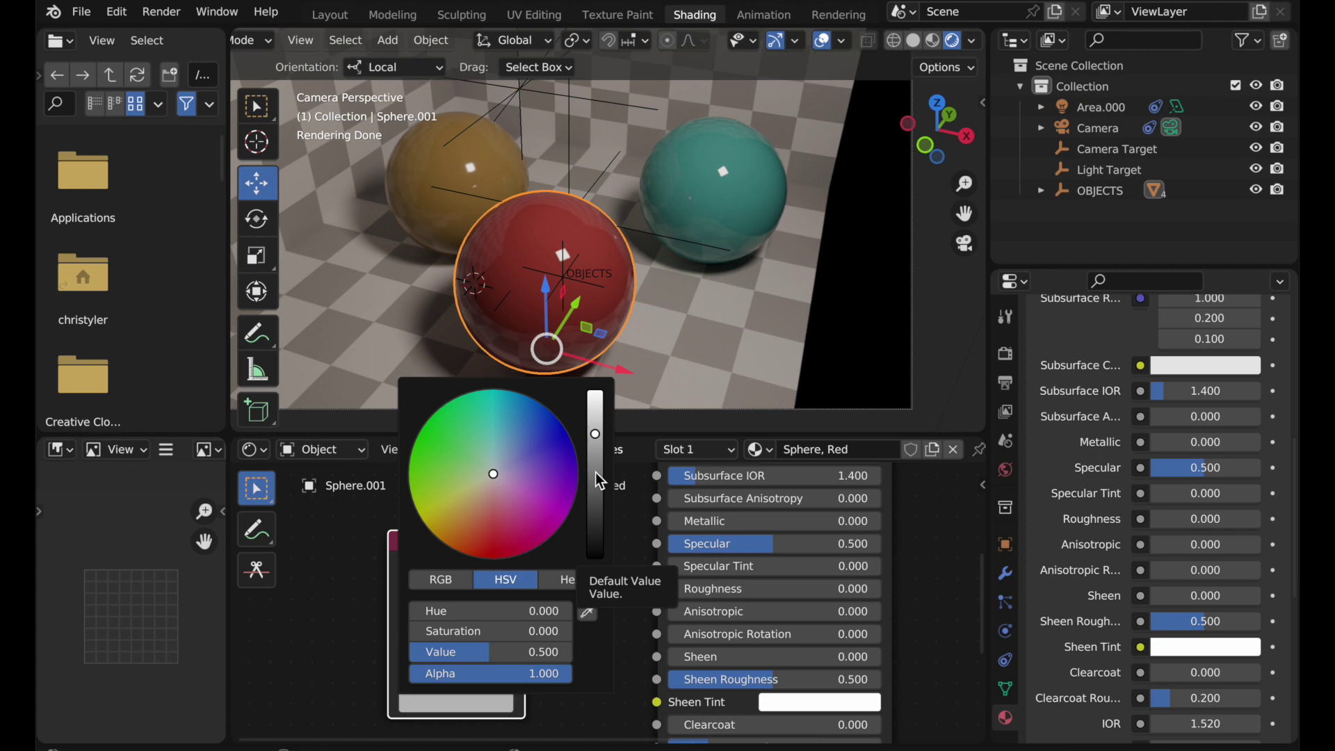
left_click(570, 579)
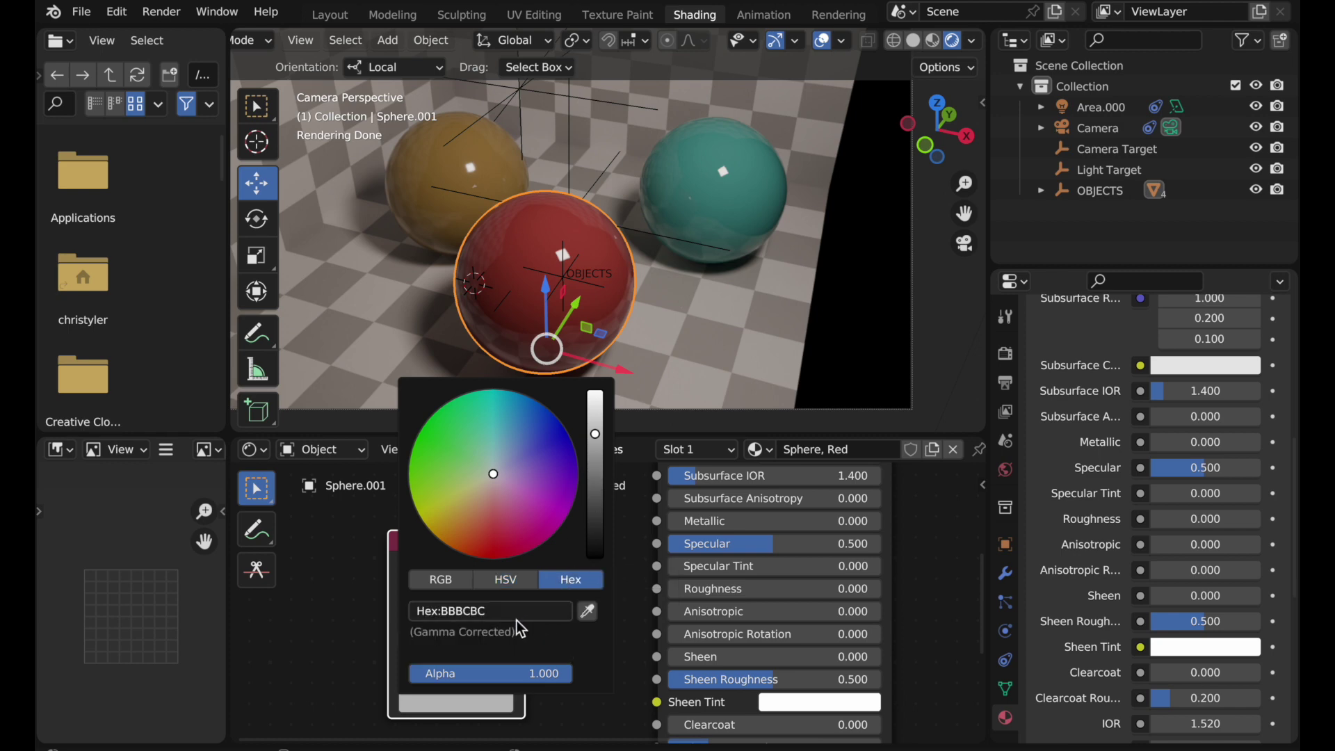
left_click(508, 582)
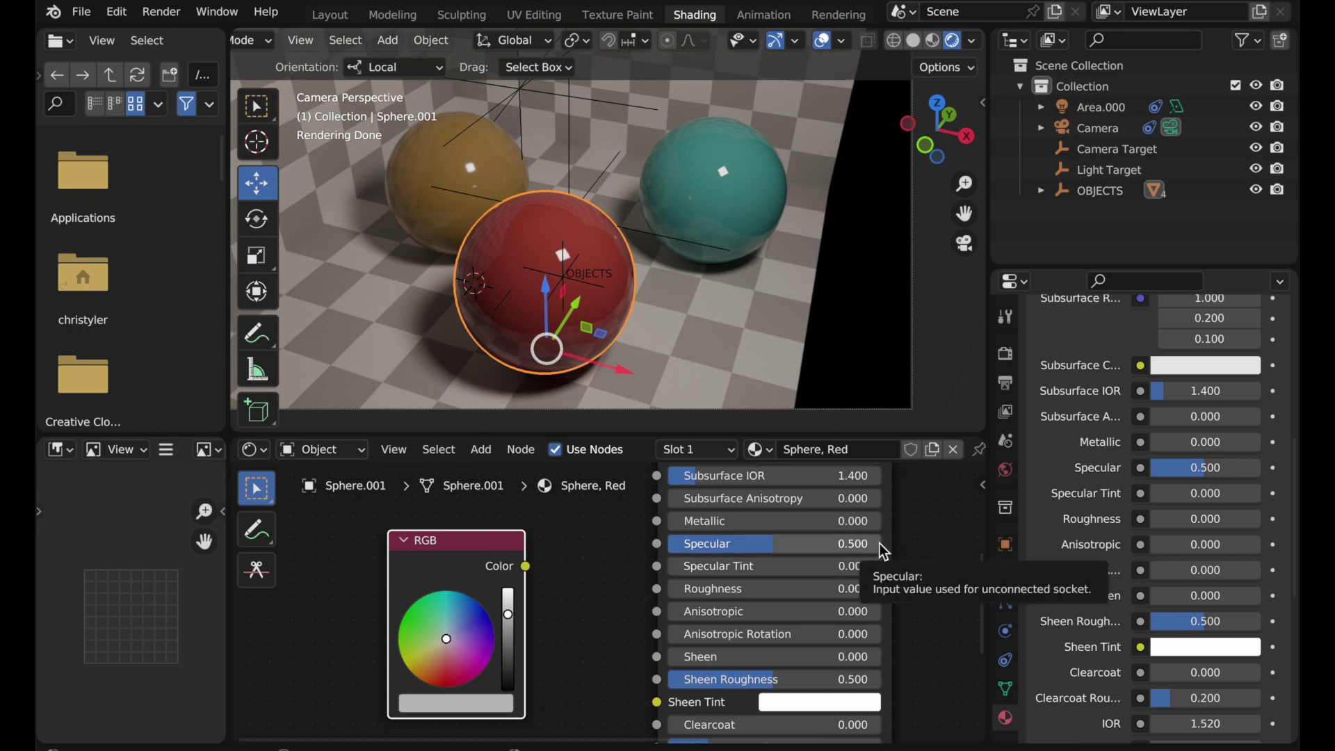
Raise the red material's Specular to 1.0 in the Principled BSDF node, then set it back to 0.5.
left_click_drag(879, 544, 883, 545)
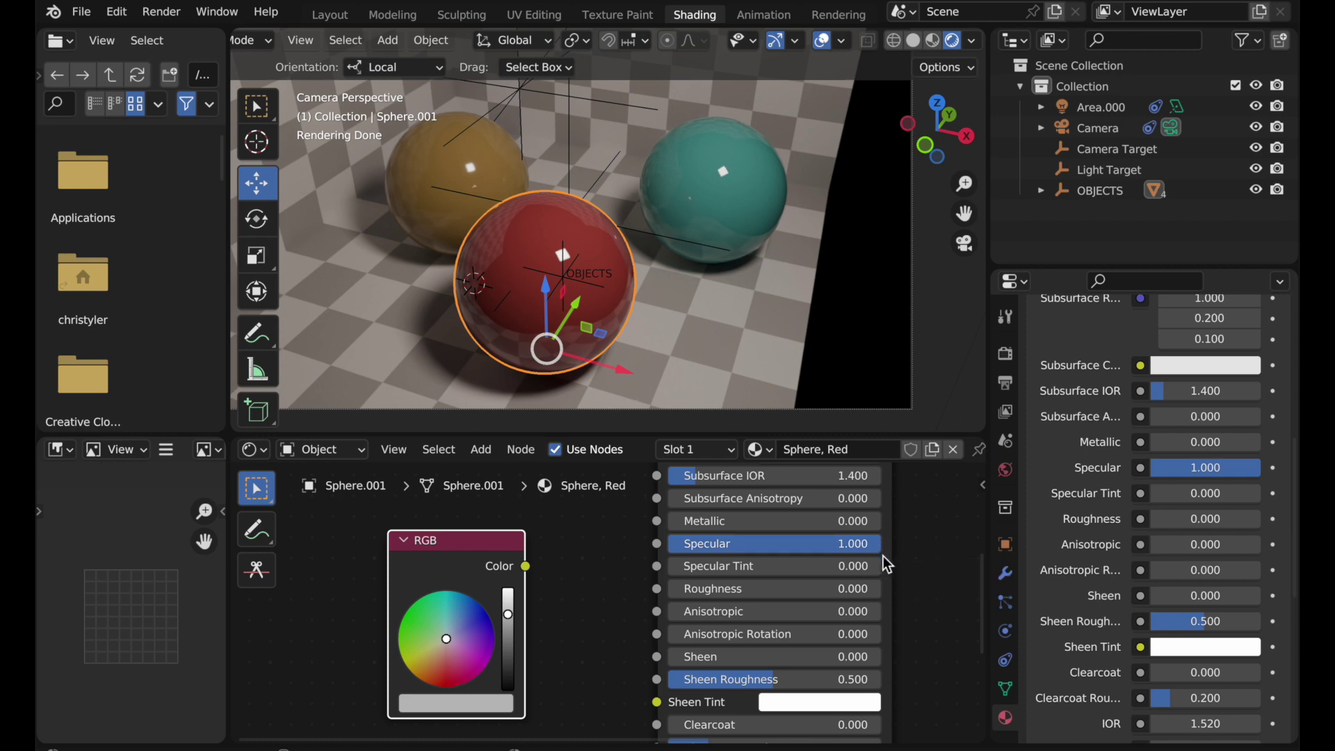
left_click(837, 548)
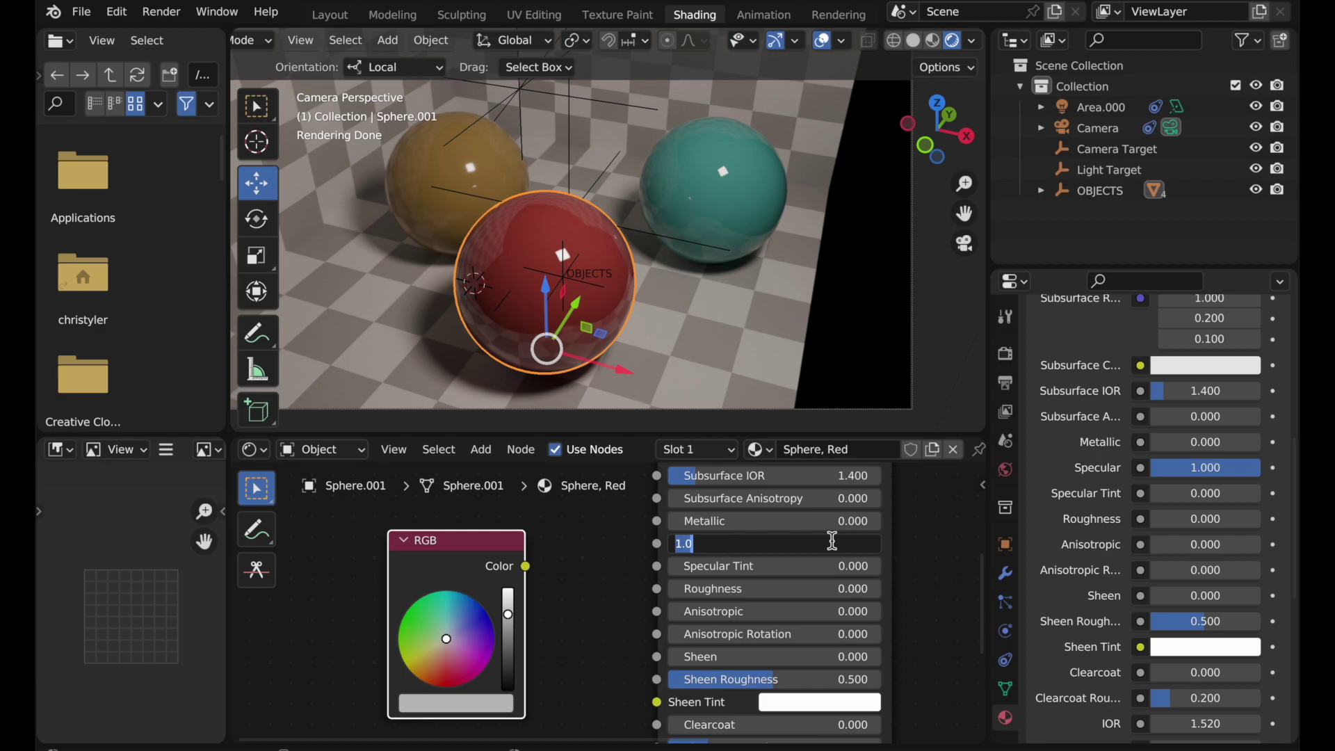
type("0.5")
key("Return")
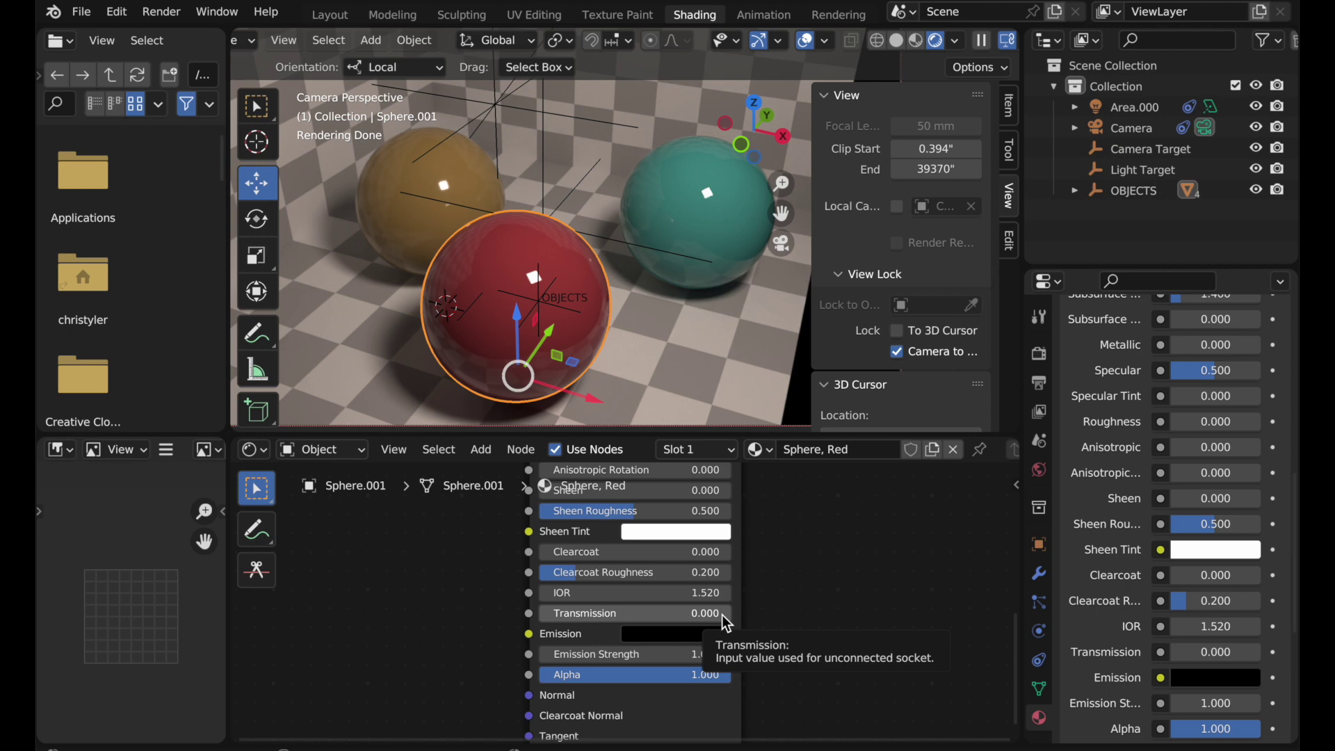
Make the red material's Base Color pure white with Saturation 0 and Value 1.
scroll(722, 615, "up", 10)
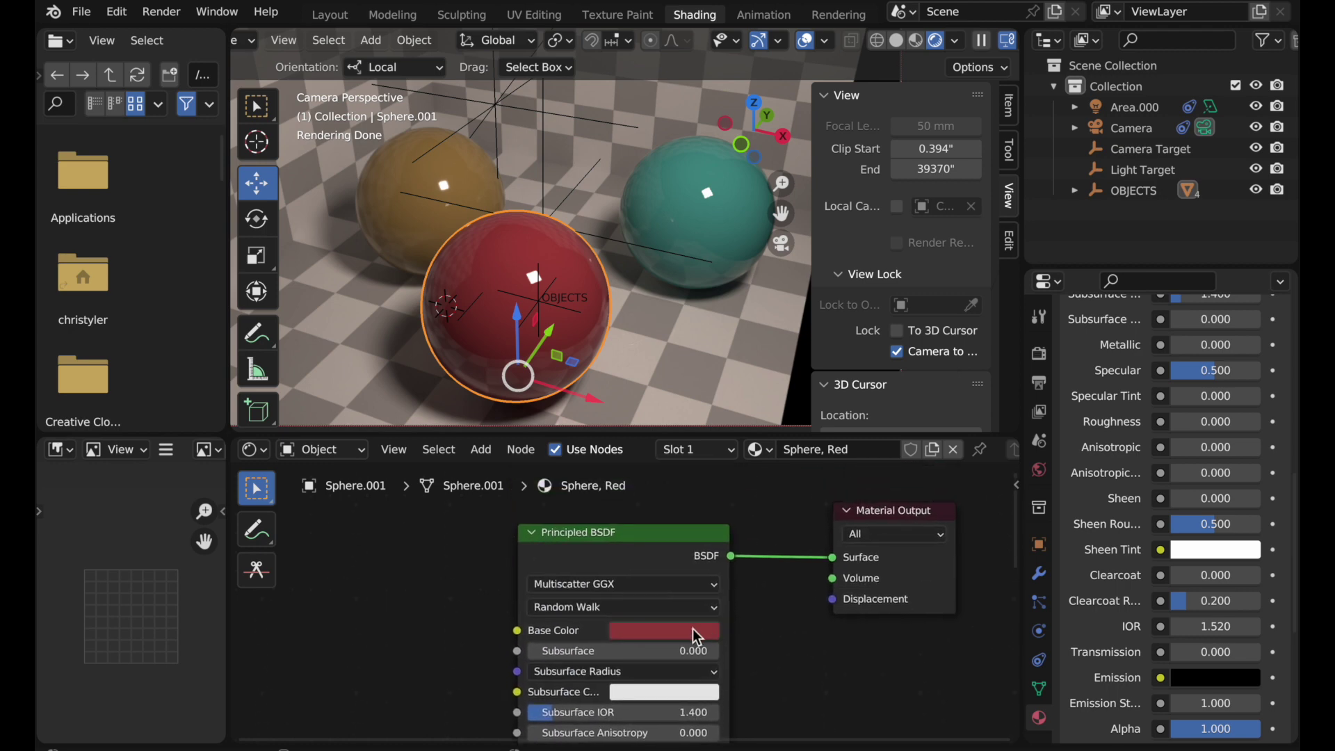
left_click(692, 630)
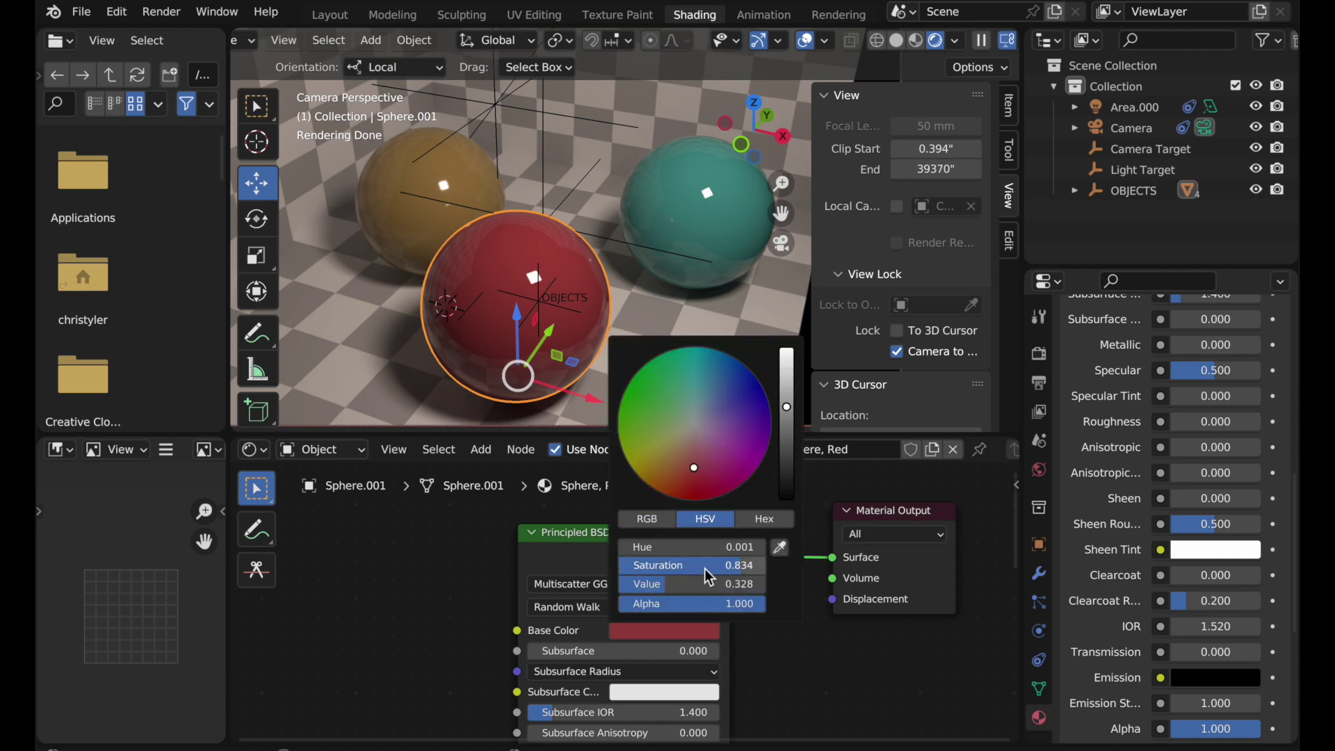
left_click_drag(704, 568, 768, 588)
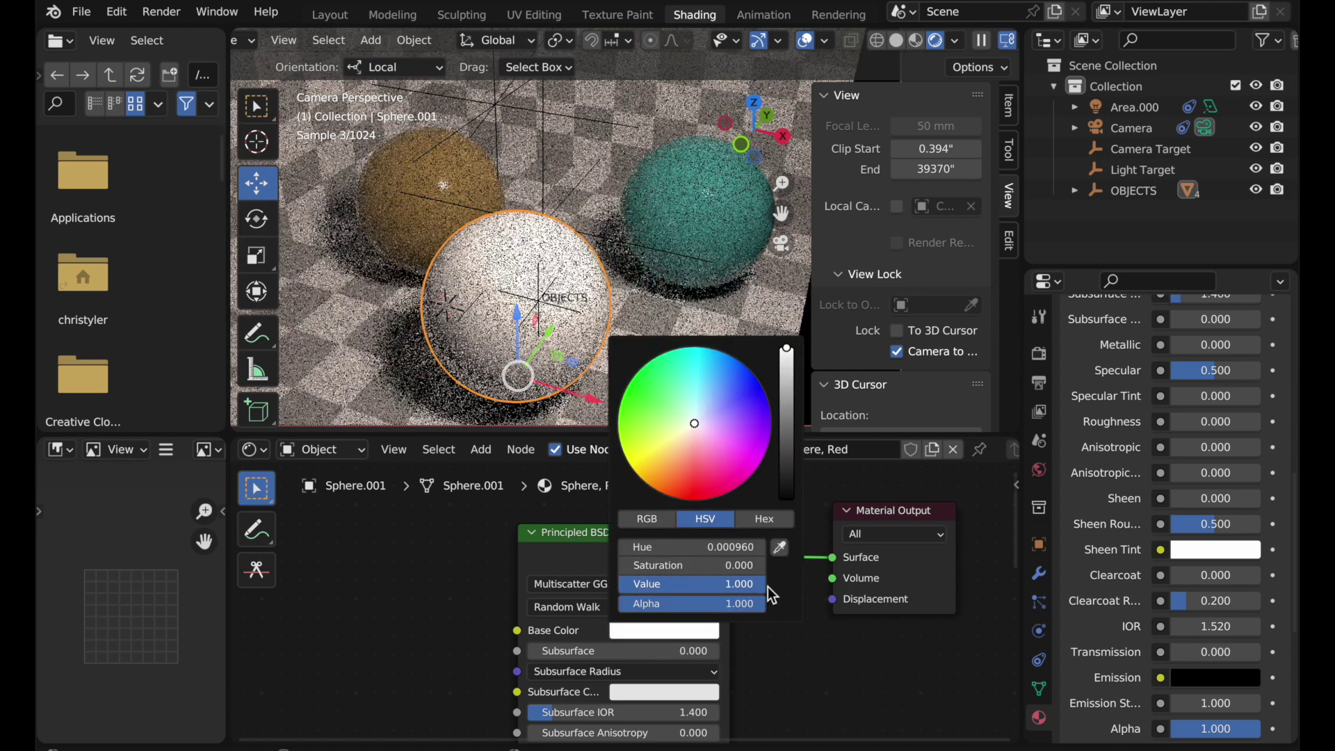
Set the Transmission of the front sphere's material to 1.0 to turn it into clear glass.
scroll(795, 686, "down", 10)
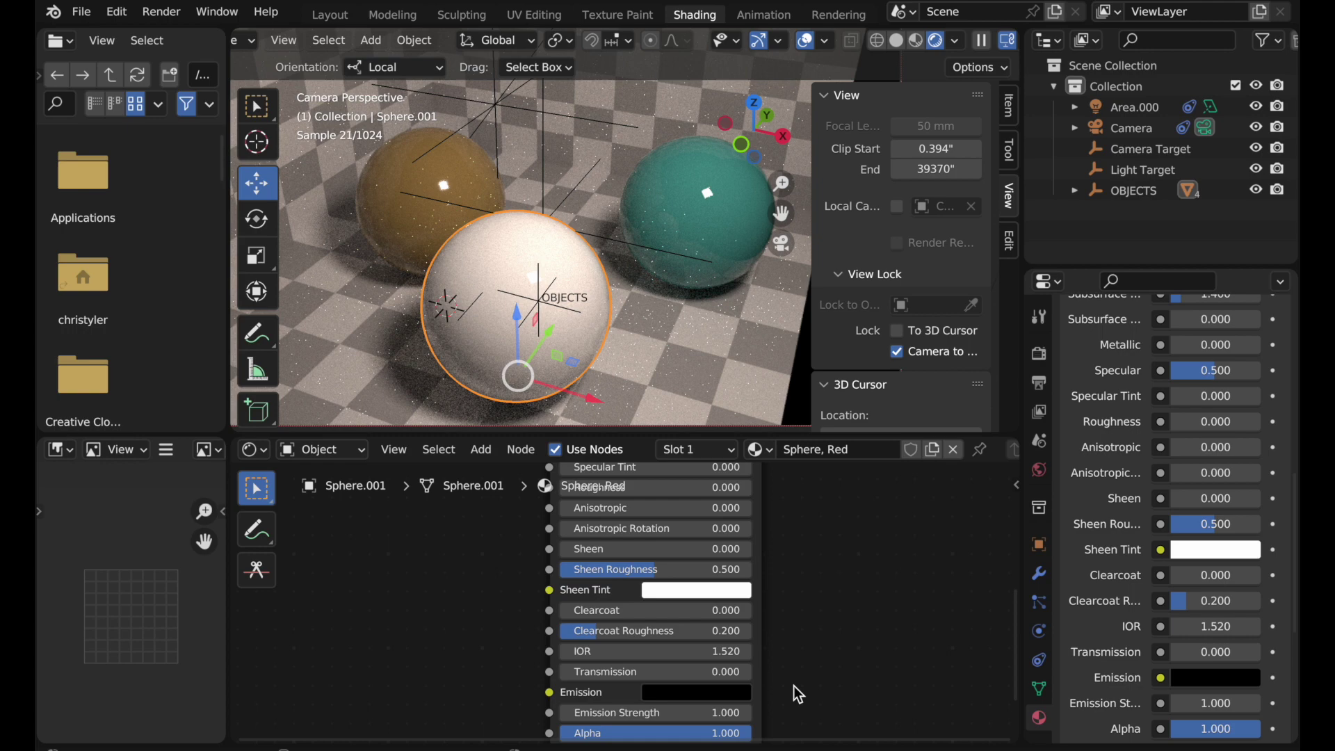
scroll(794, 685, "down", 2)
left_click(704, 645)
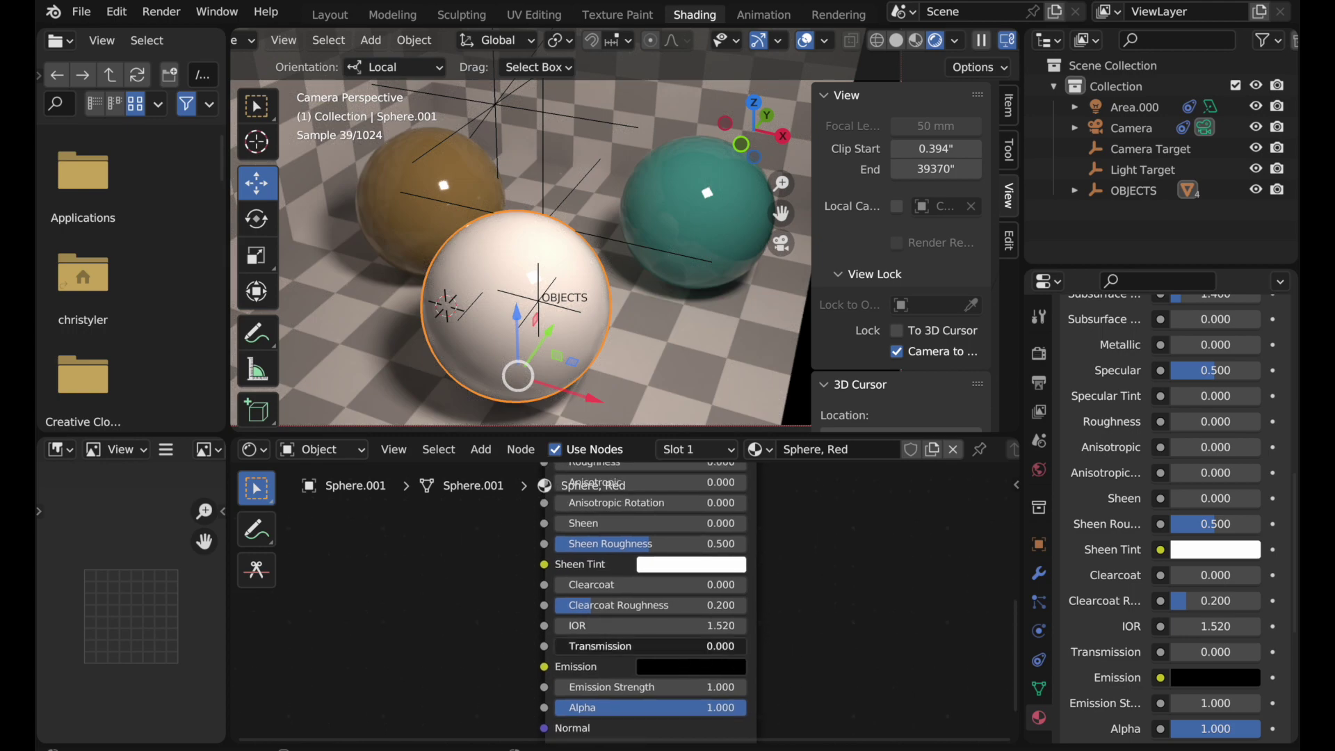
left_click_drag(704, 645, 749, 648)
scroll(748, 647, "up", 3)
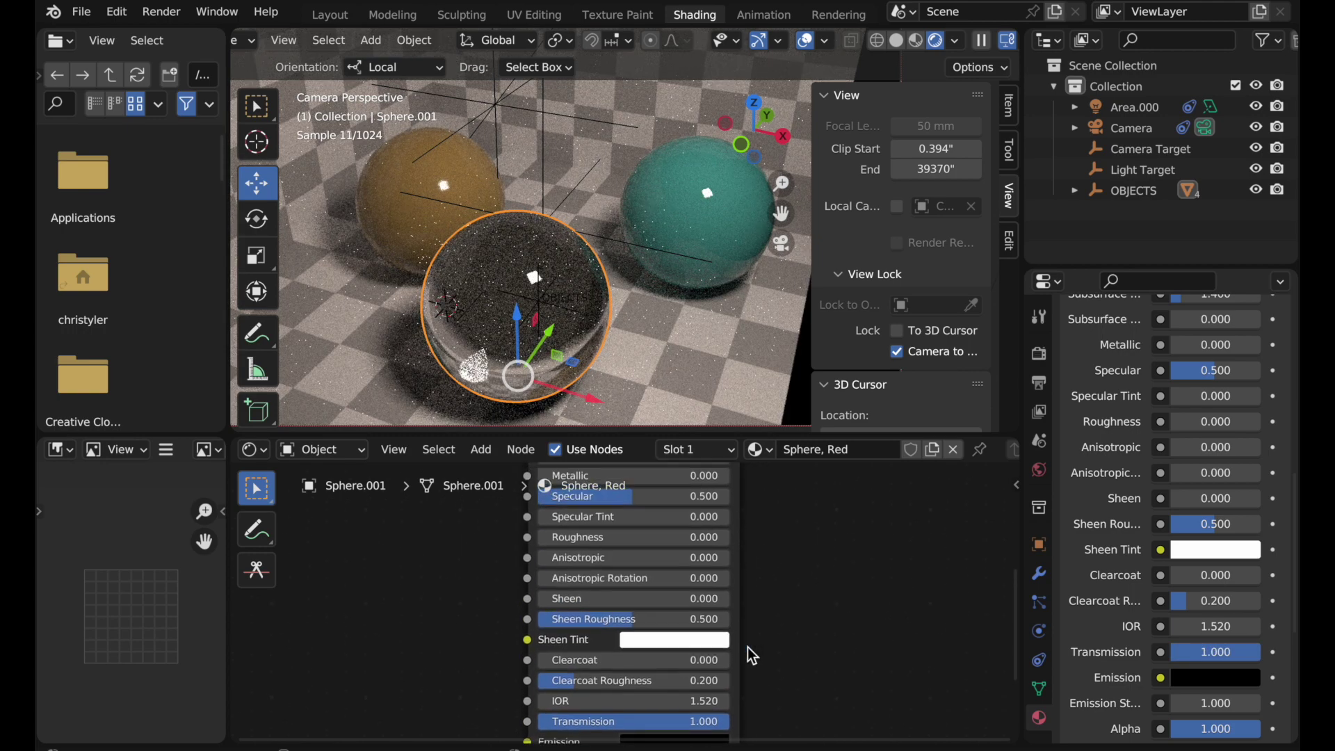
scroll(748, 647, "up", 1)
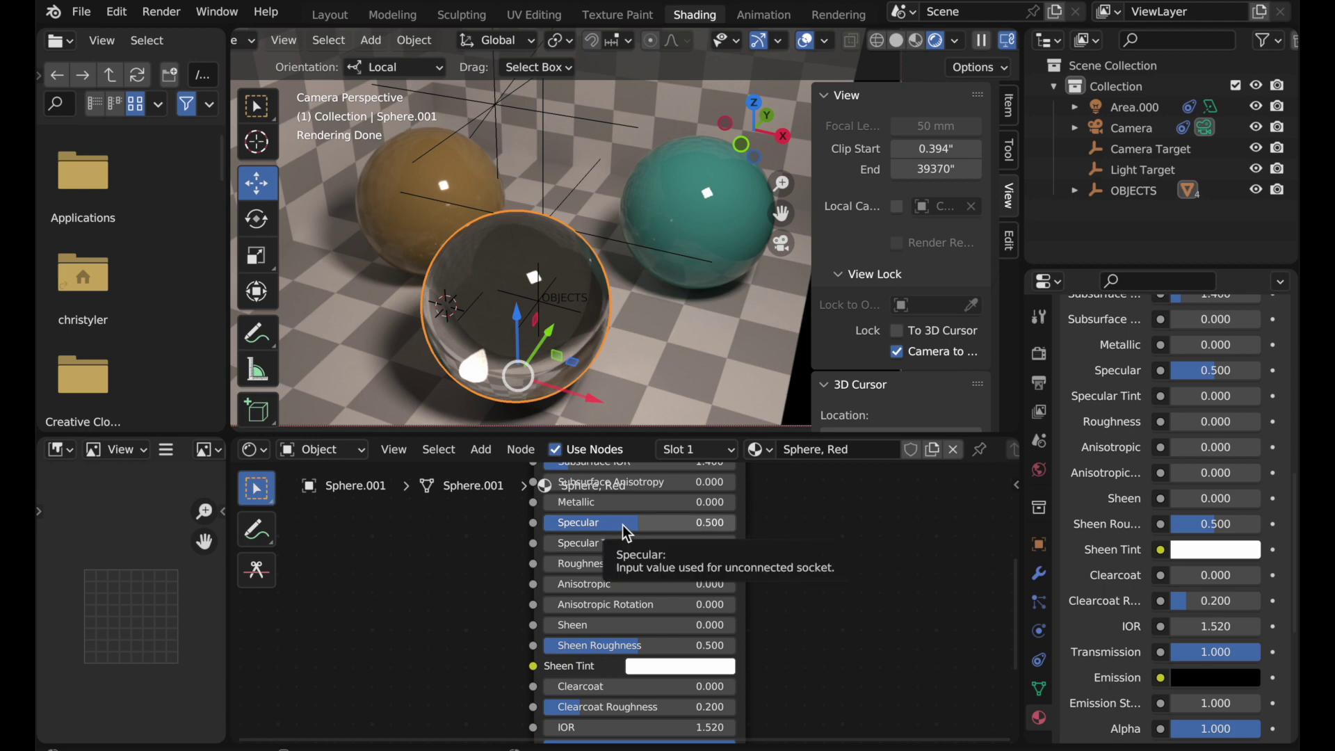
Select the teal sphere and disconnect the RGB node from its material's Specular input.
scroll(820, 677, "down", 5)
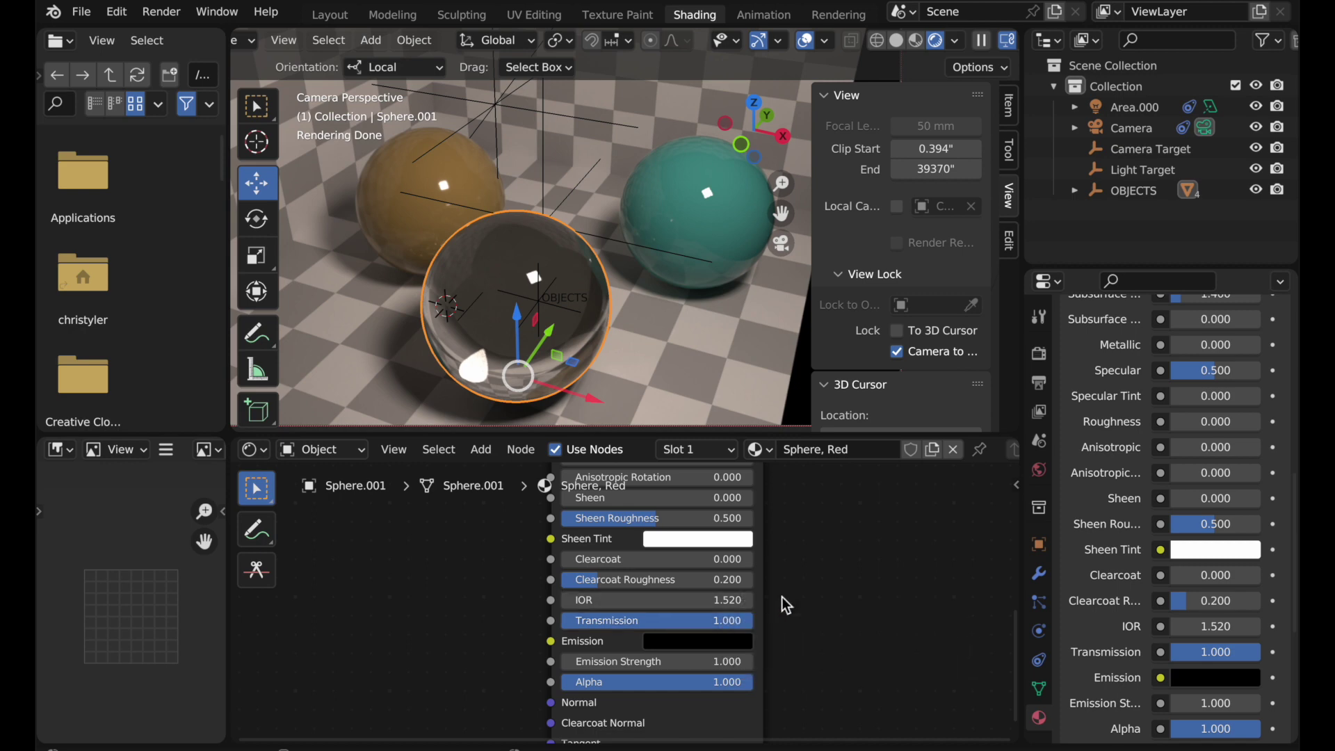
scroll(782, 597, "up", 8, "shift")
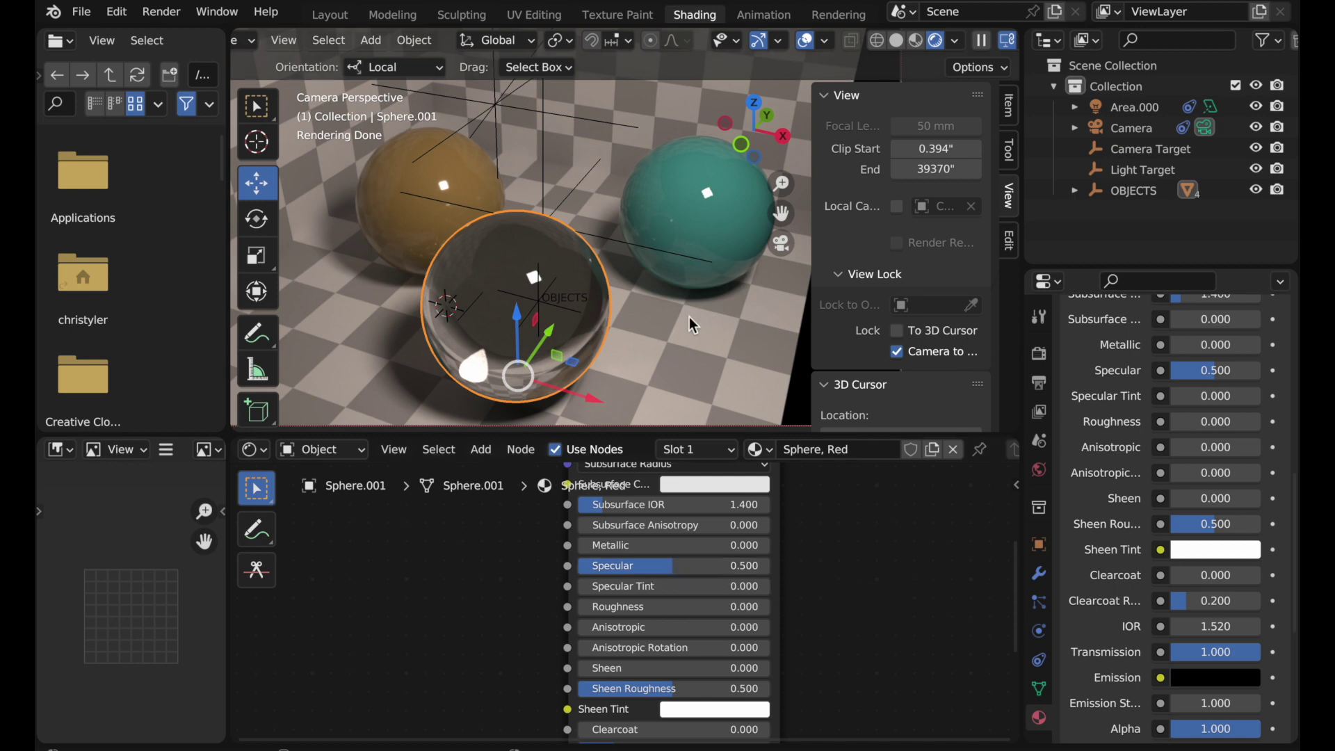
left_click(710, 243)
scroll(787, 598, "down", 8, "shift")
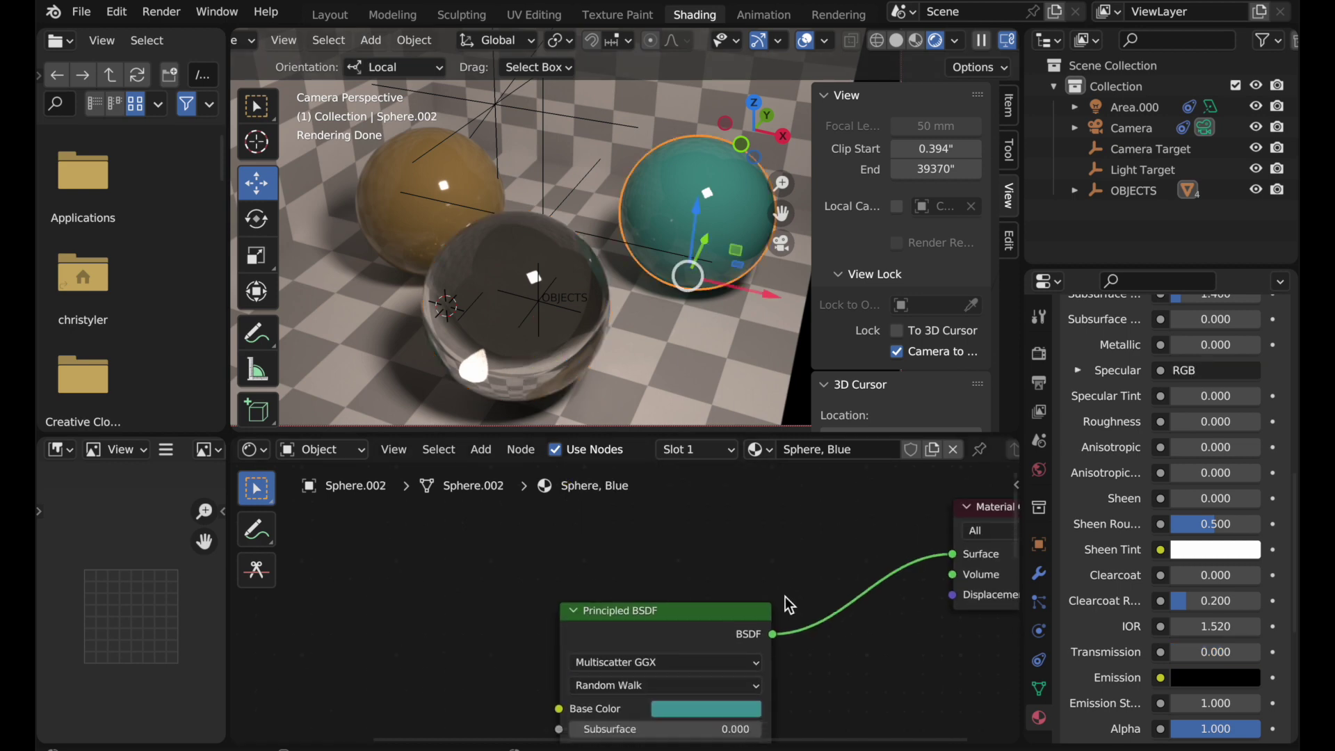
scroll(785, 597, "down", 3, "shift")
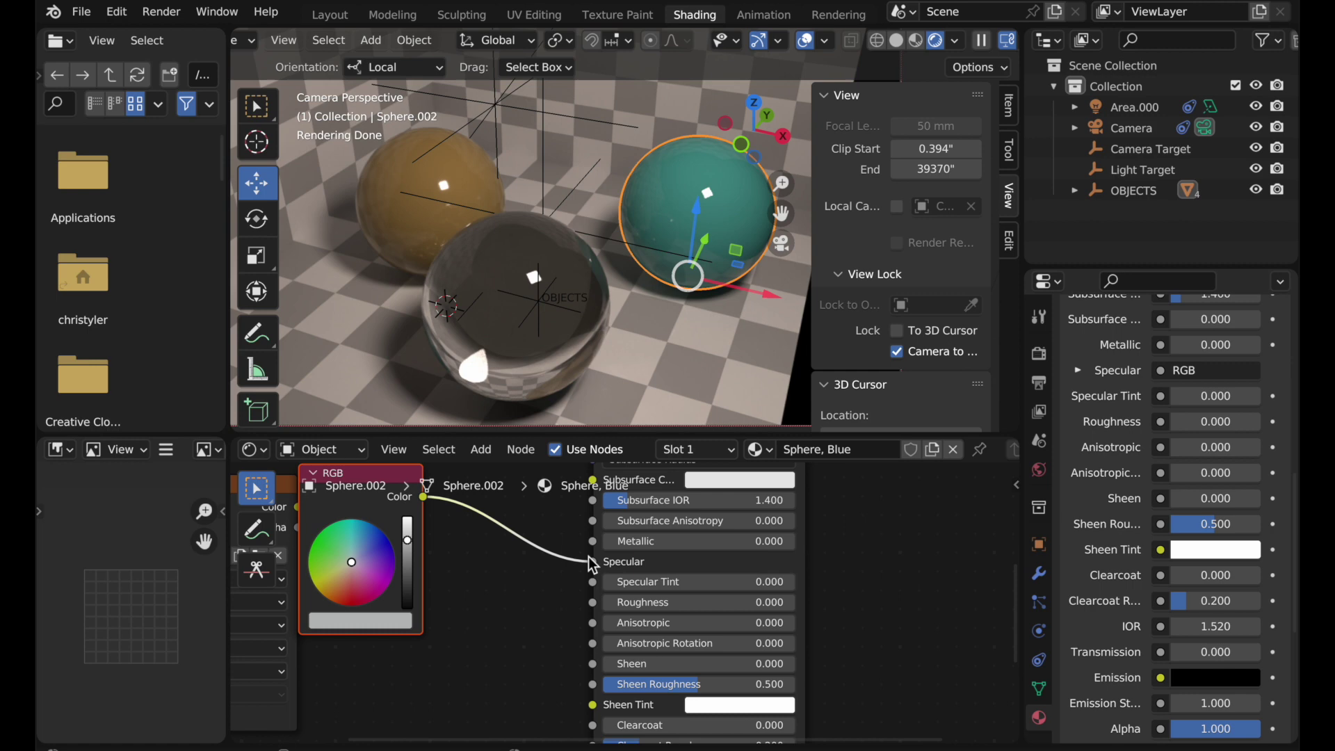
left_click_drag(593, 562, 542, 561)
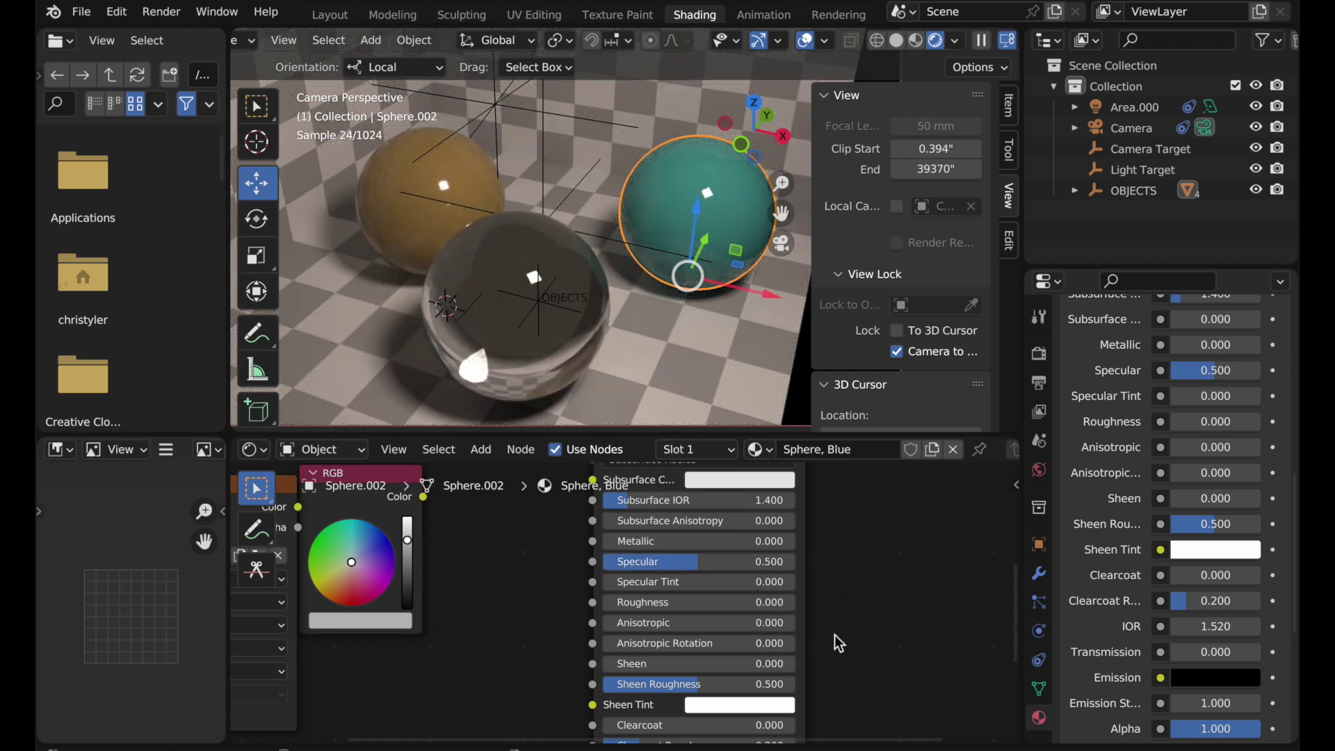
scroll(834, 634, "down", 5, "shift")
scroll(834, 634, "down", 2, "shift")
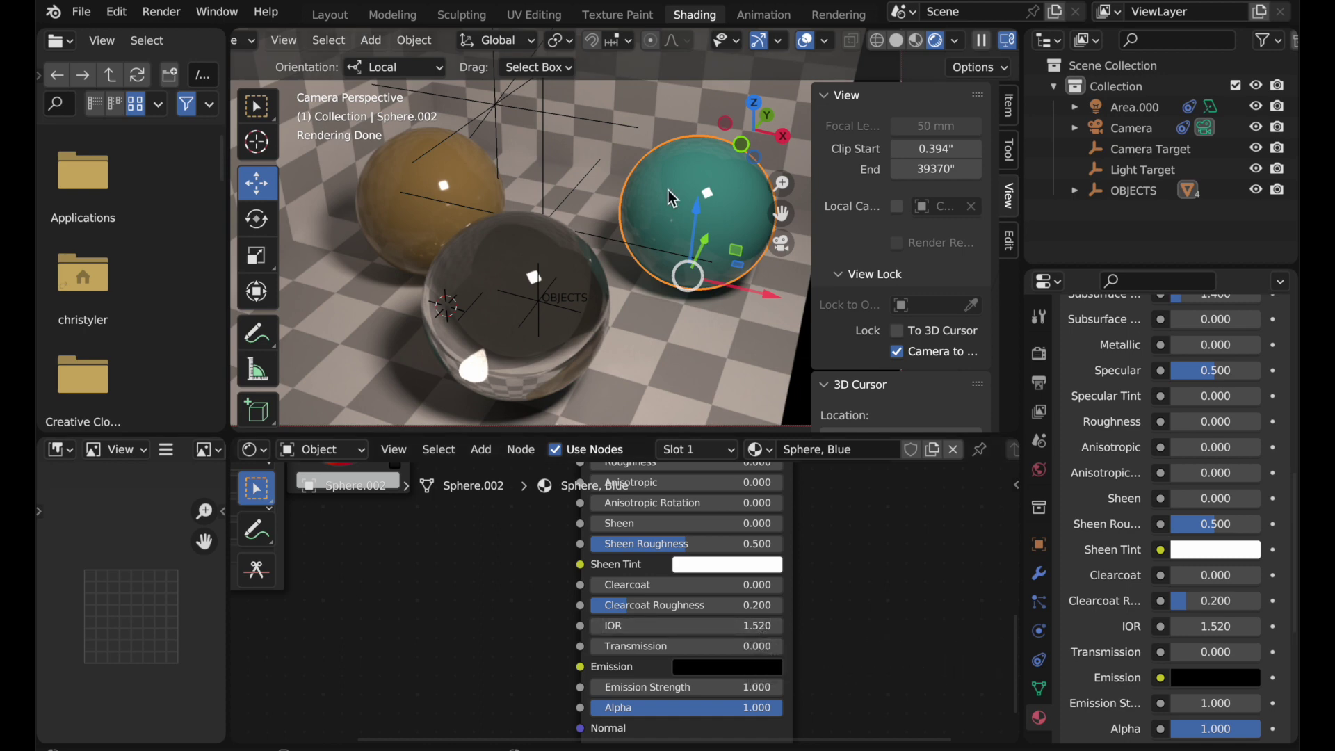
scroll(771, 556, "up", 5)
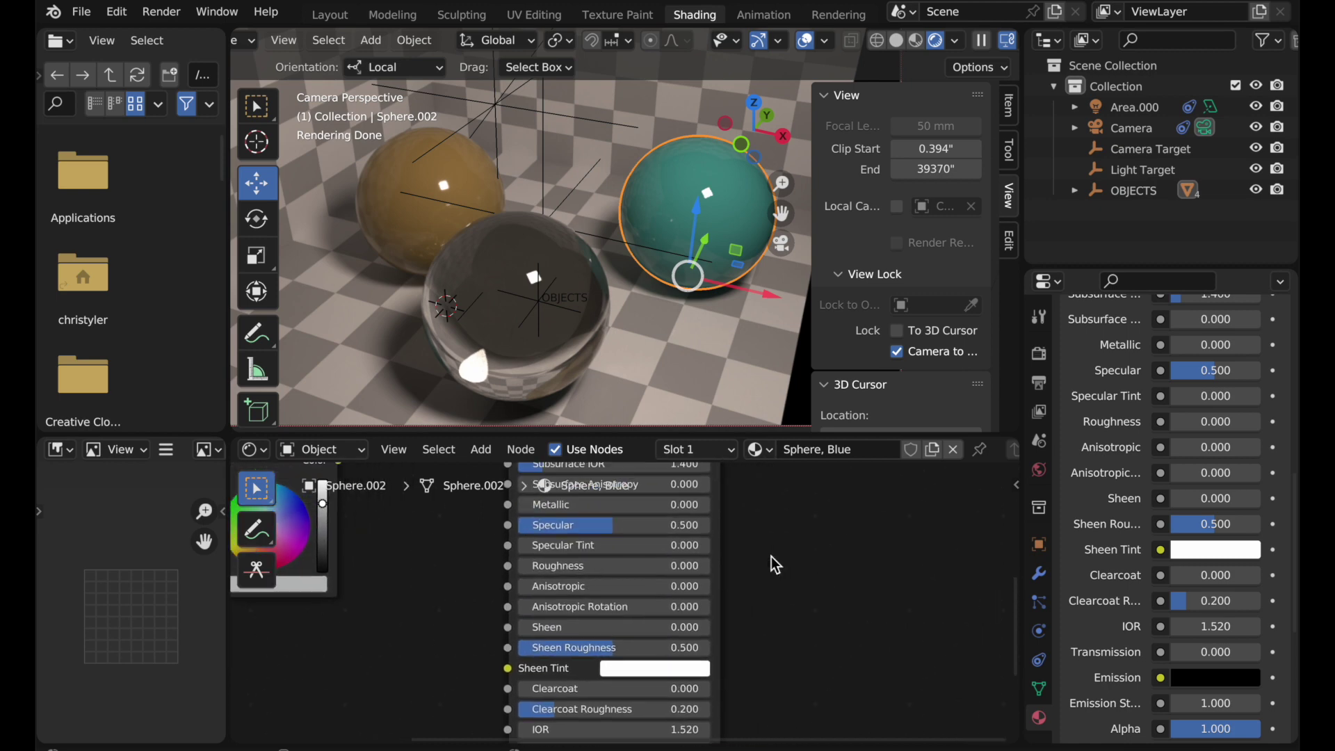
Lower the teal sphere material's Specular to 0 in the Principled BSDF node and deselect the sphere to view it without its outline.
scroll(770, 556, "up", 5)
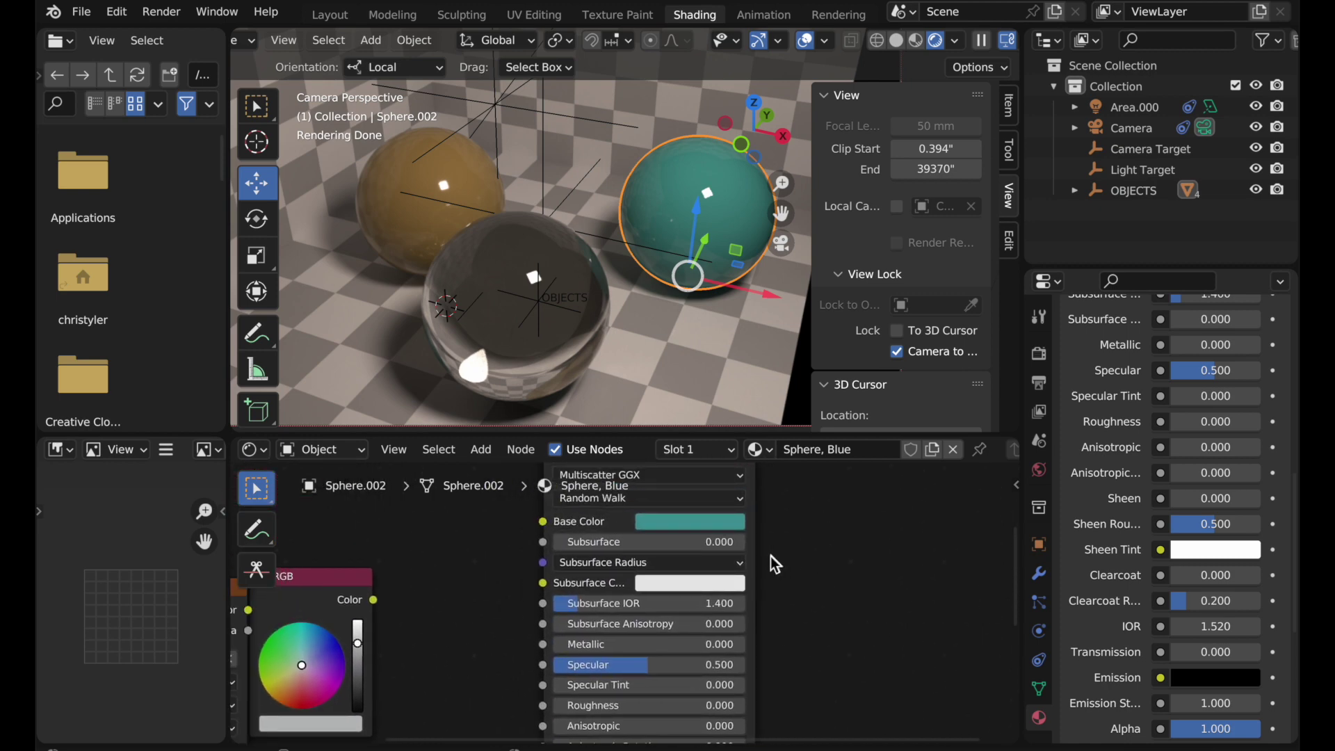
scroll(854, 658, "down", 3)
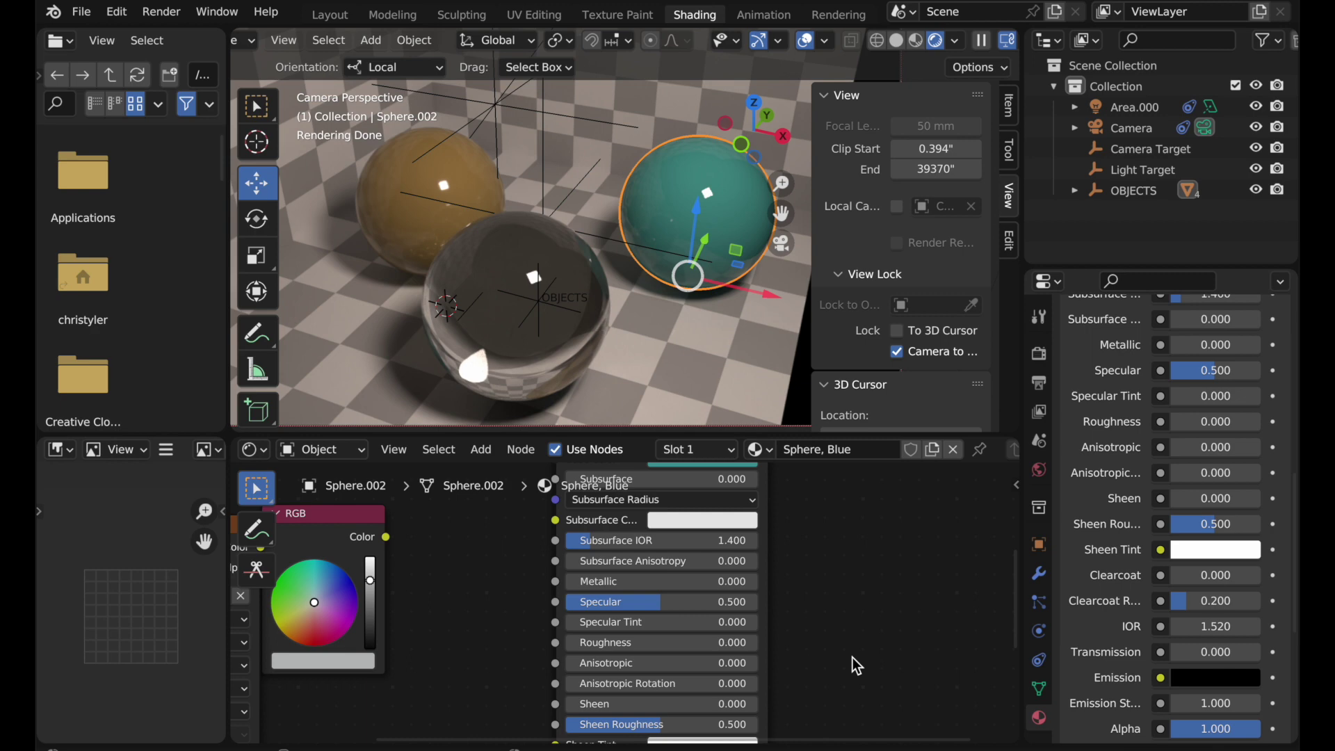
left_click_drag(678, 600, 566, 603)
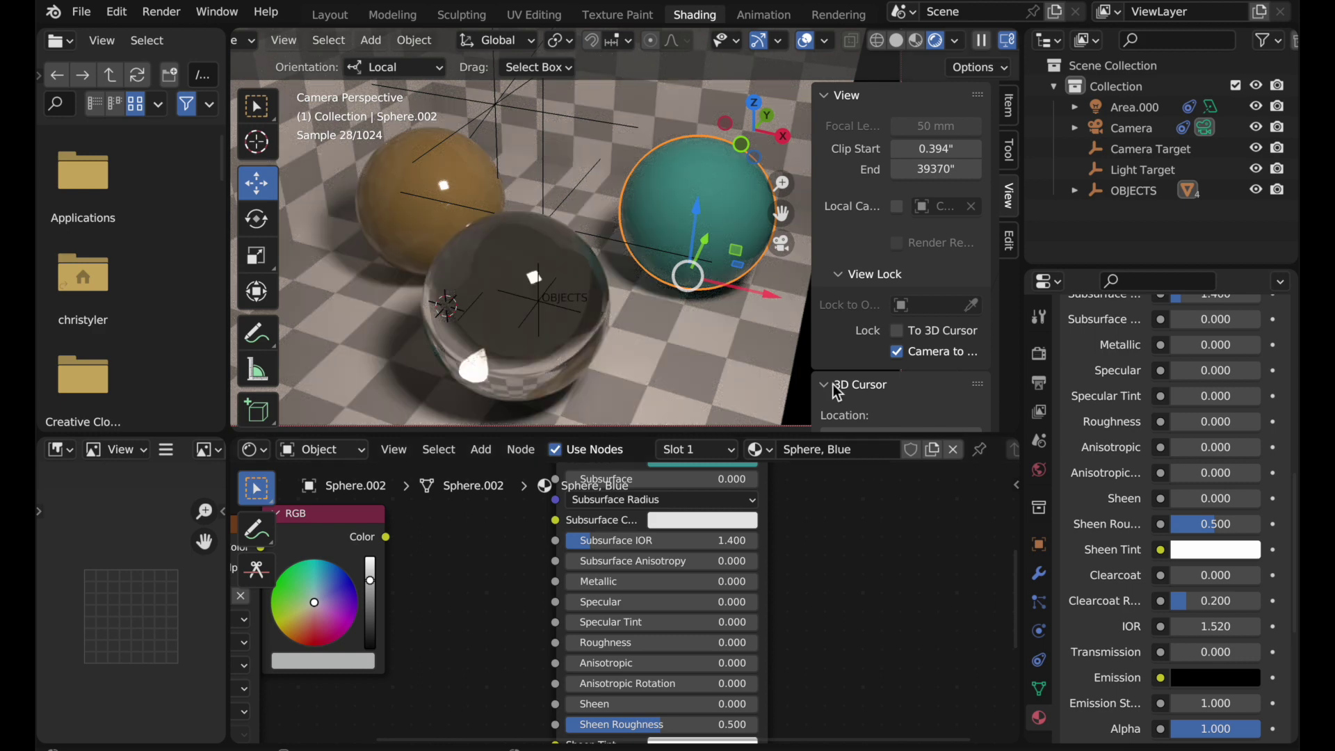
left_click(795, 389)
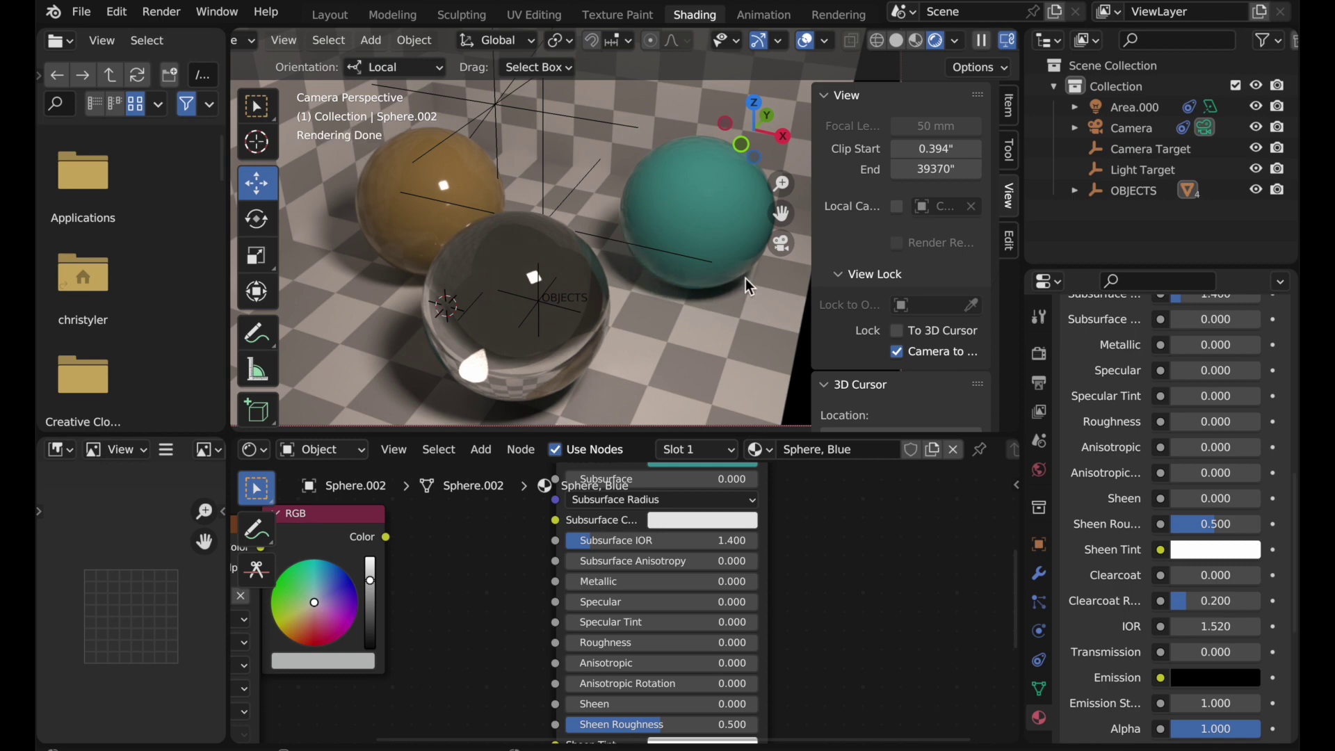
Reselect the teal sphere and set its material's Specular back to 0.5.
left_click(722, 183)
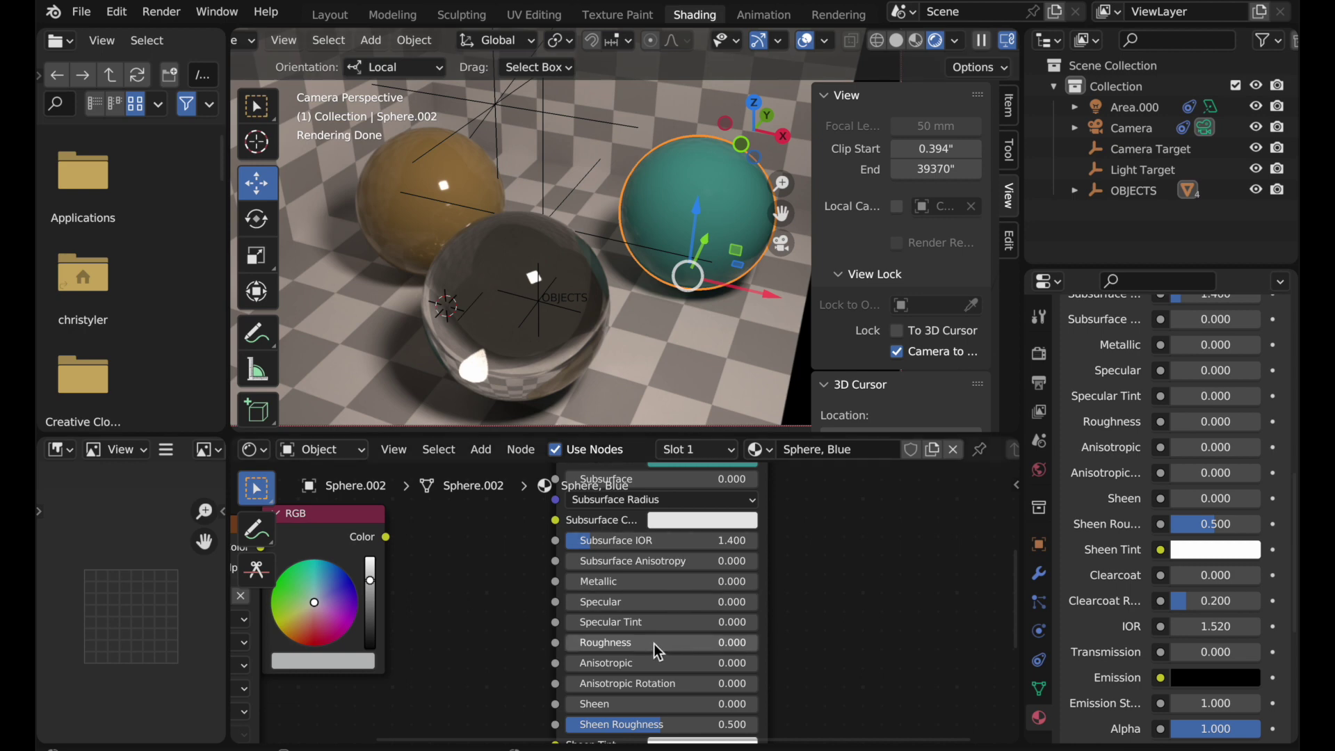
left_click(644, 602)
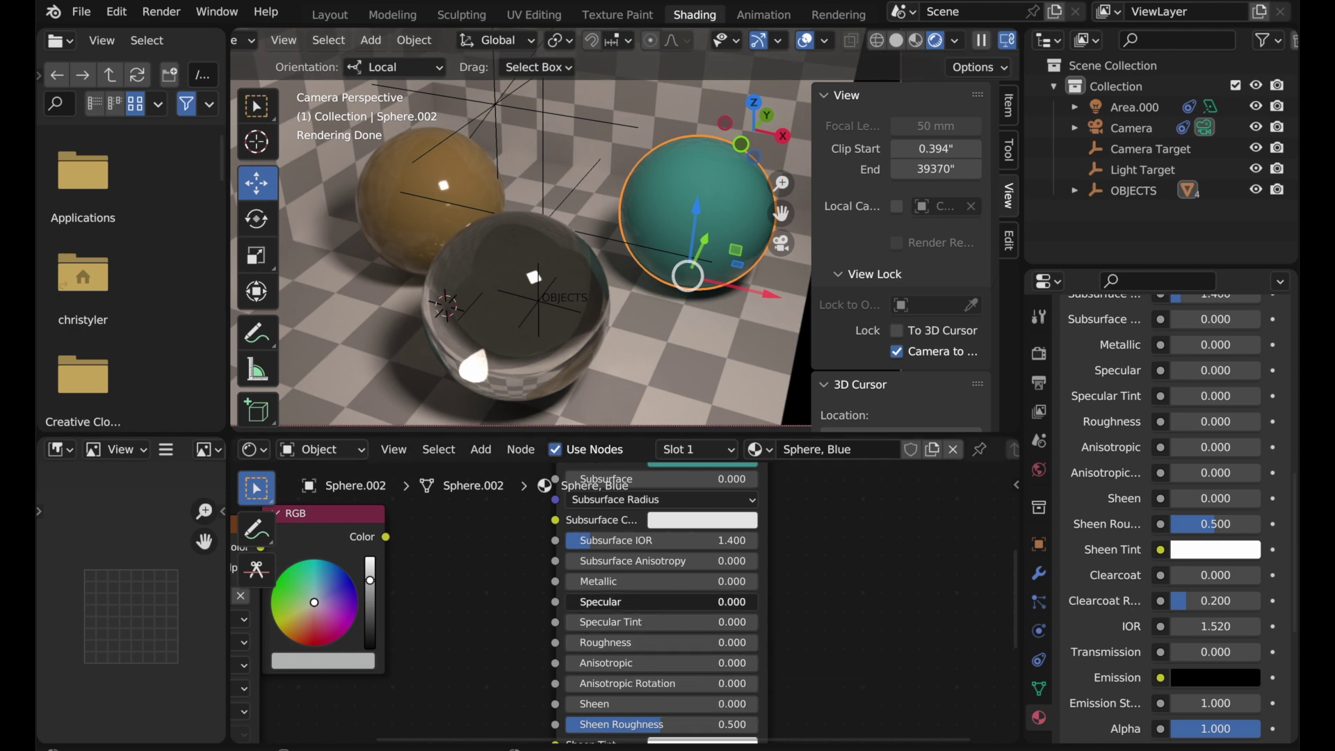
type(".5")
key("Return")
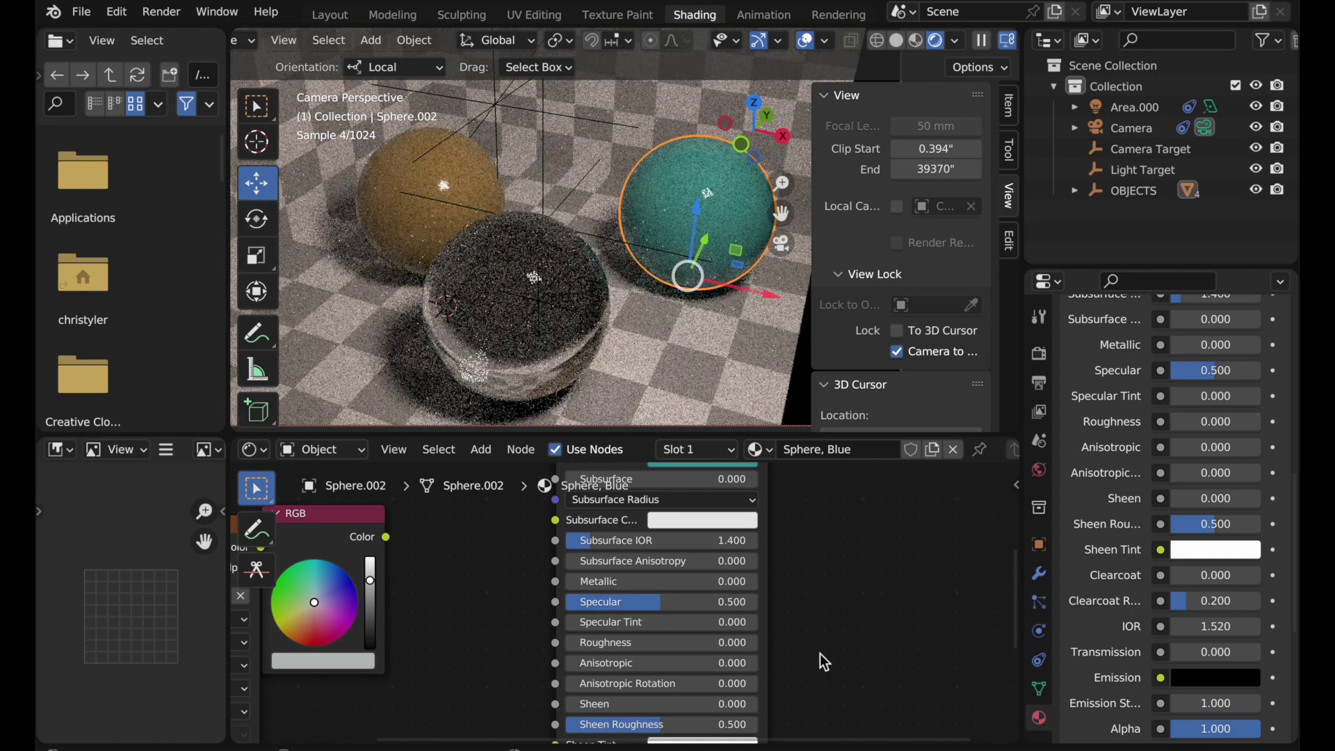
Set the IOR of the teal sphere's material to 1.0 in the Principled BSDF node.
scroll(840, 666, "down", 5)
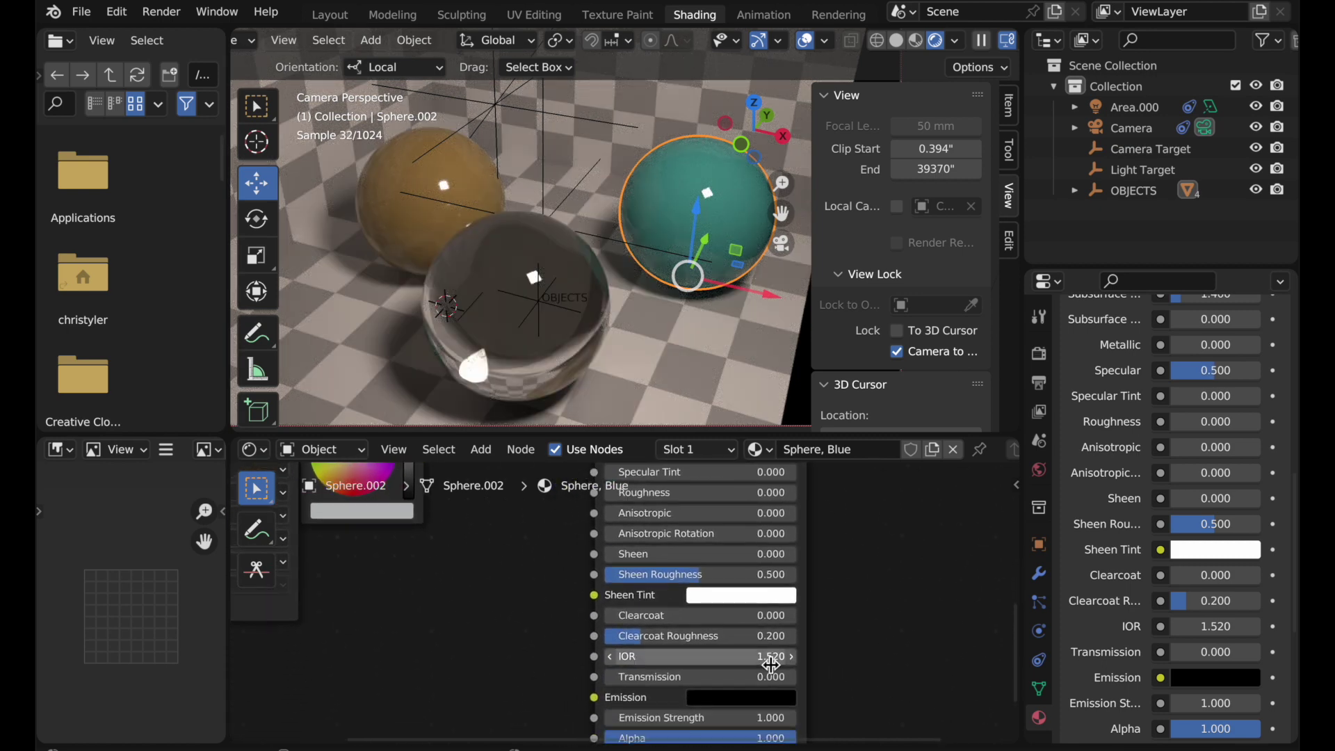
left_click(759, 657)
type("1")
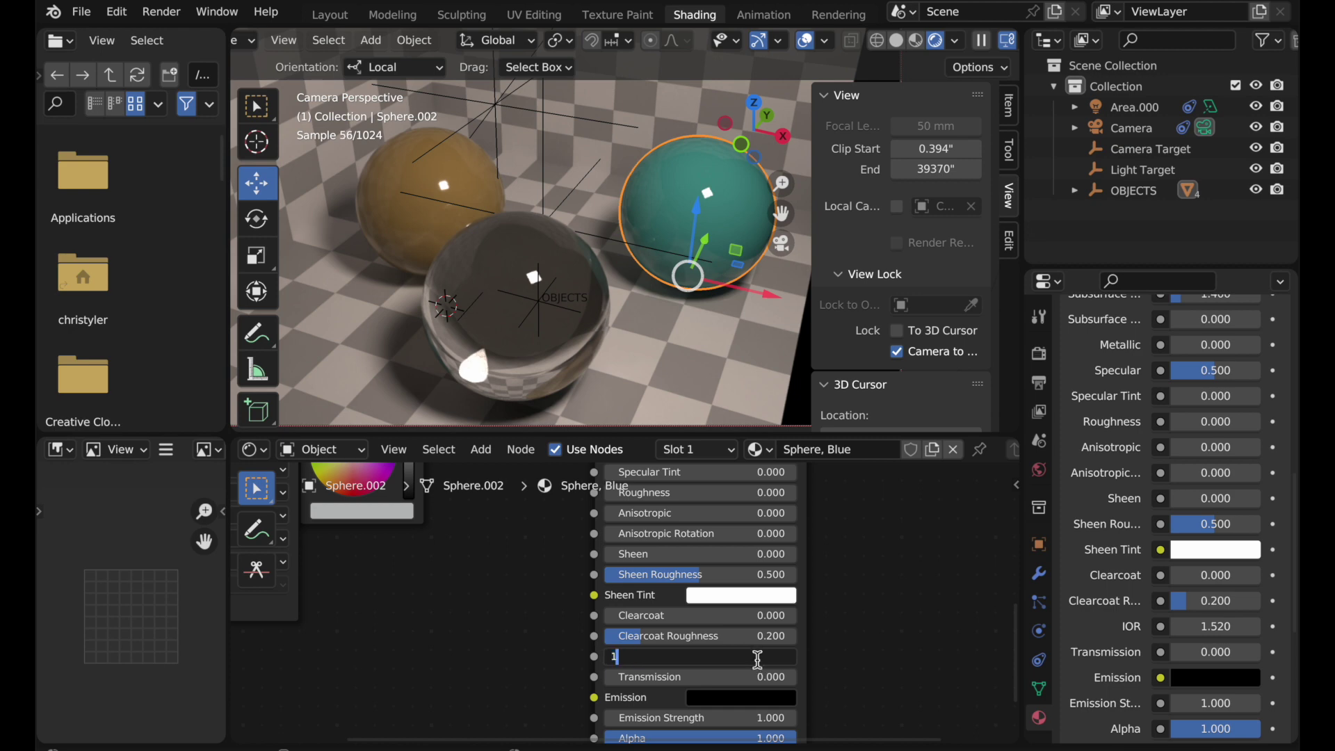
key("Return")
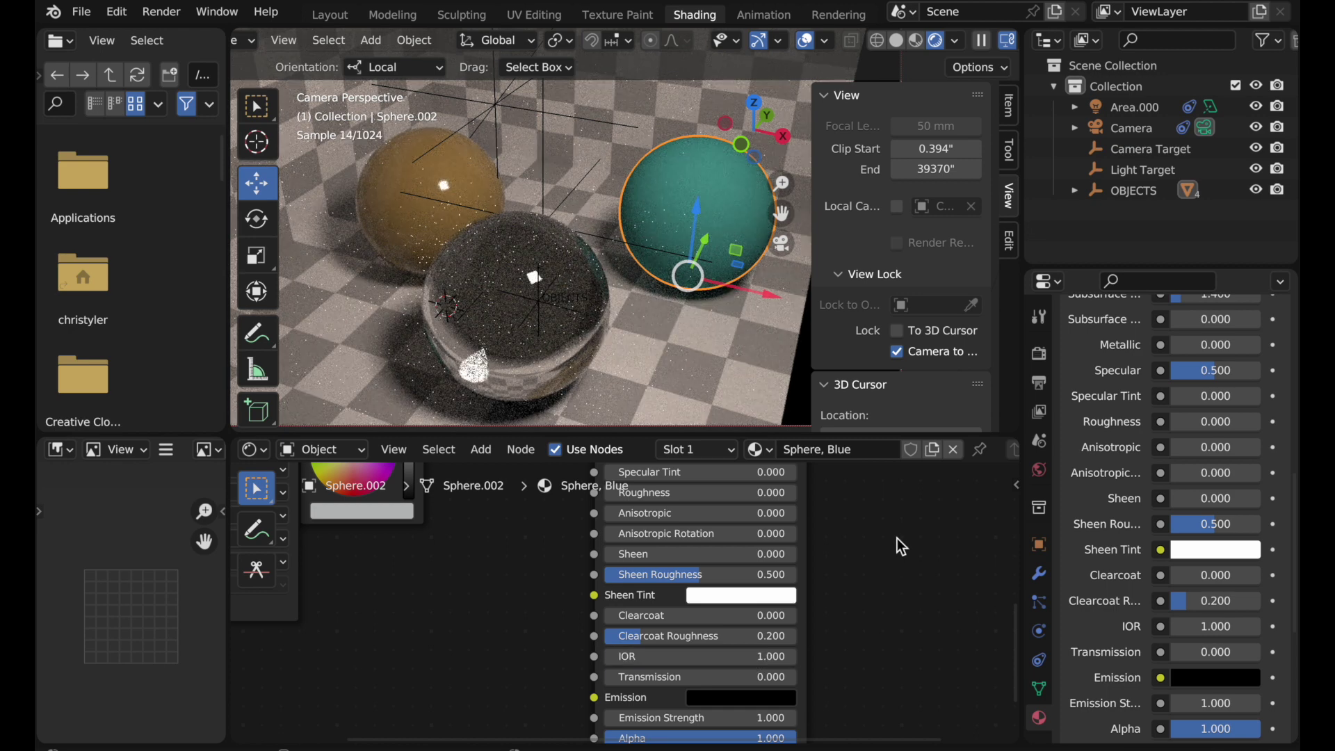